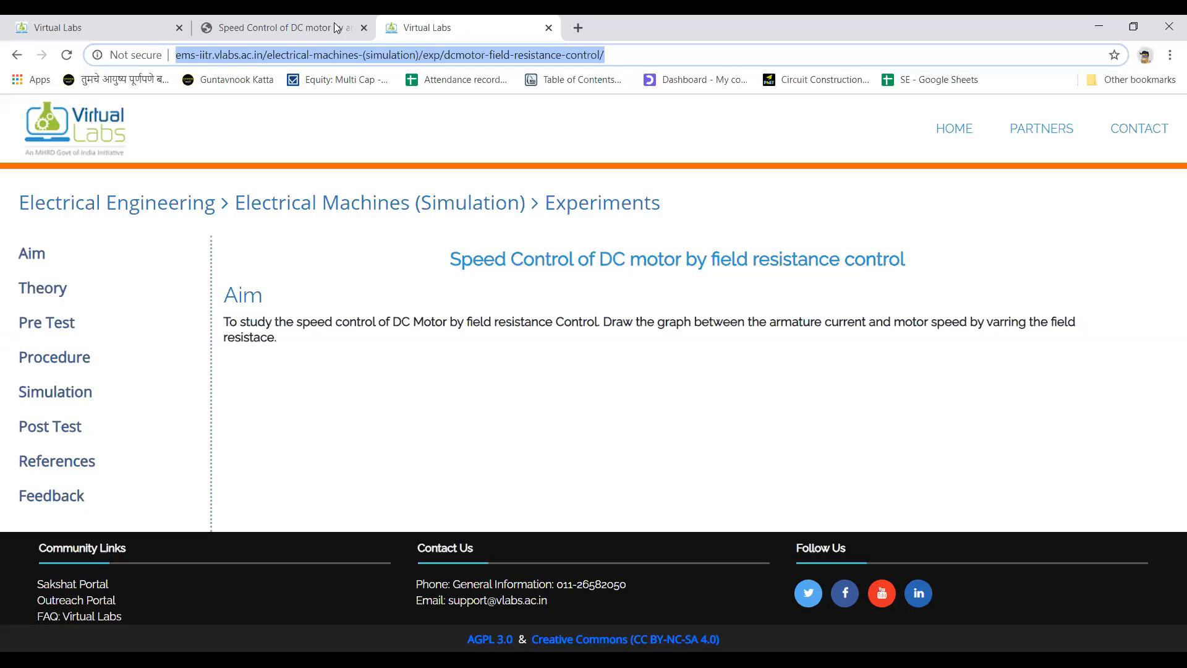
Examine the field resistance control experiment's procedure and wiring diagram, comparing them with the armature control simulation's circuit.
{"action": "left_click", "coordinate": [323, 27]}
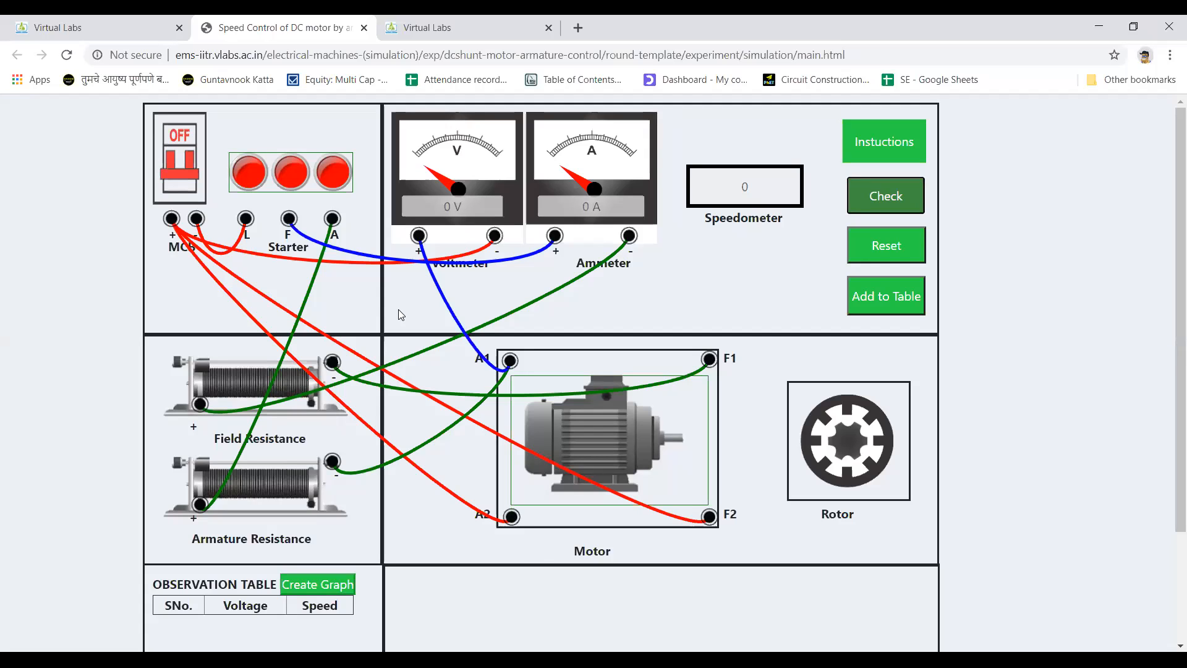
{"action": "left_click", "coordinate": [452, 27]}
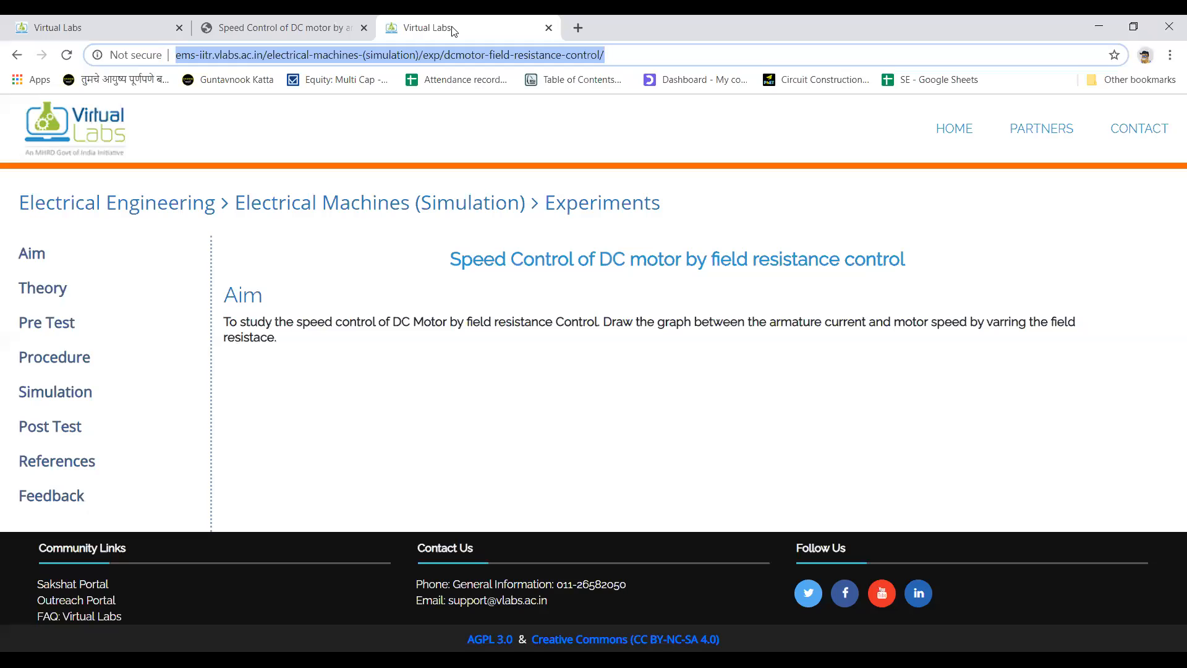
{"action": "left_click", "coordinate": [75, 362]}
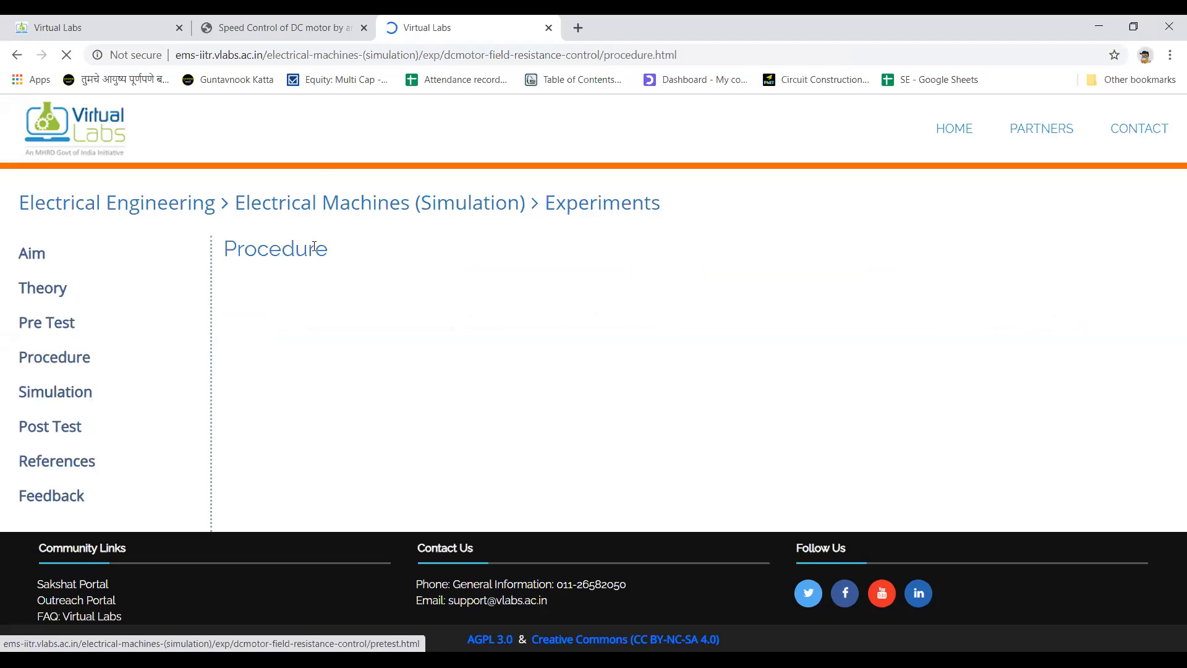
{"action": "left_click", "coordinate": [303, 33]}
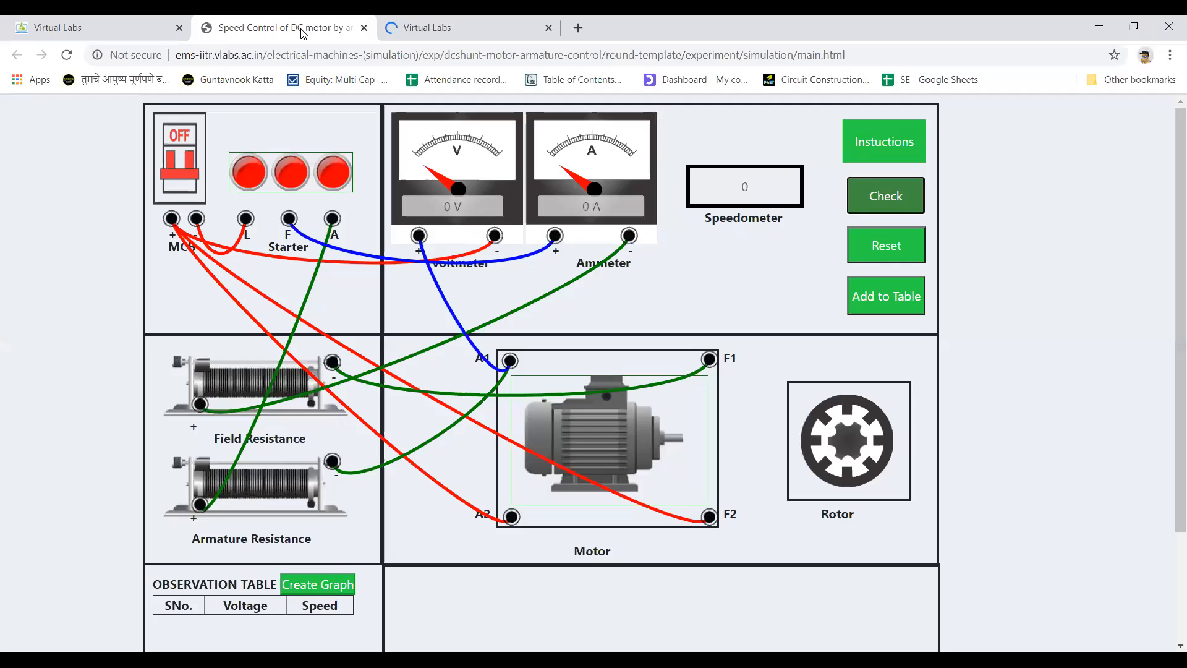
{"action": "left_click", "coordinate": [450, 29]}
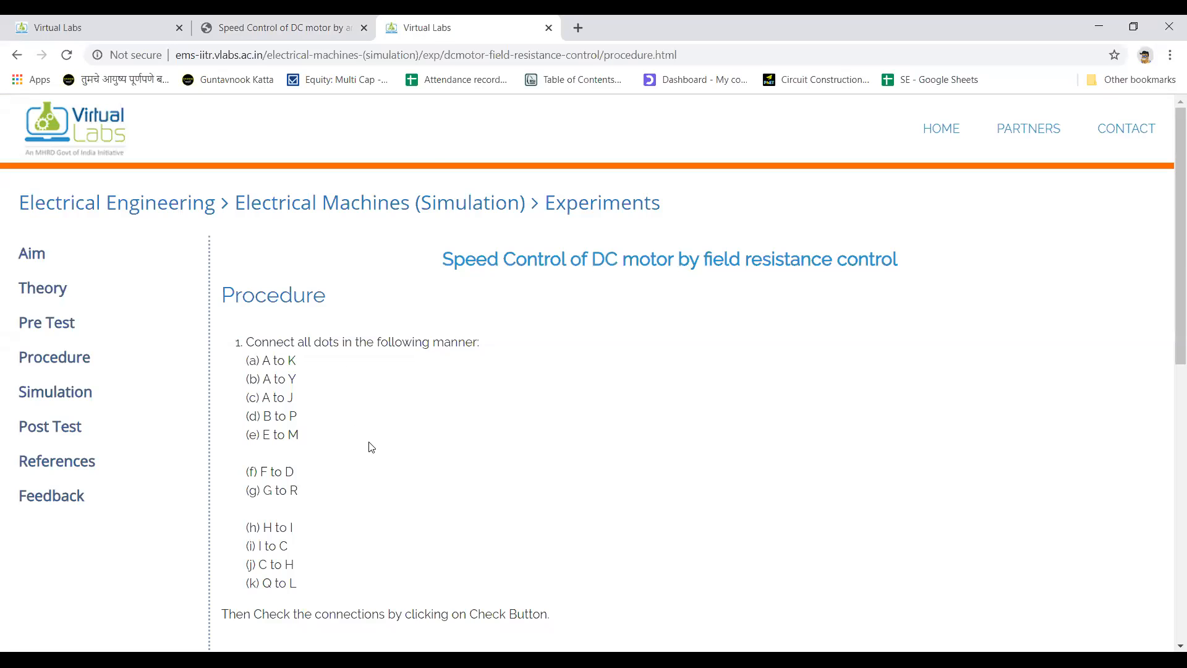
{"action": "scroll", "coordinate": [371, 447], "scroll_direction": "down", "scroll_amount": 6}
{"action": "scroll", "coordinate": [371, 447], "scroll_direction": "down", "scroll_amount": 1}
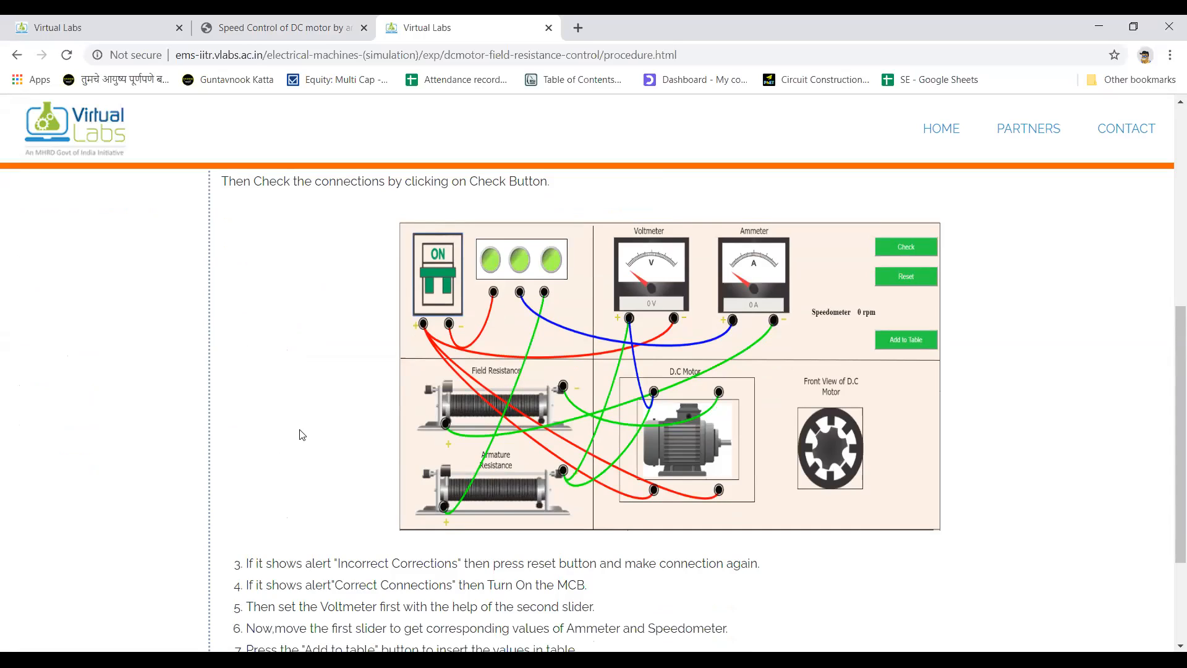
{"action": "left_click", "coordinate": [307, 33]}
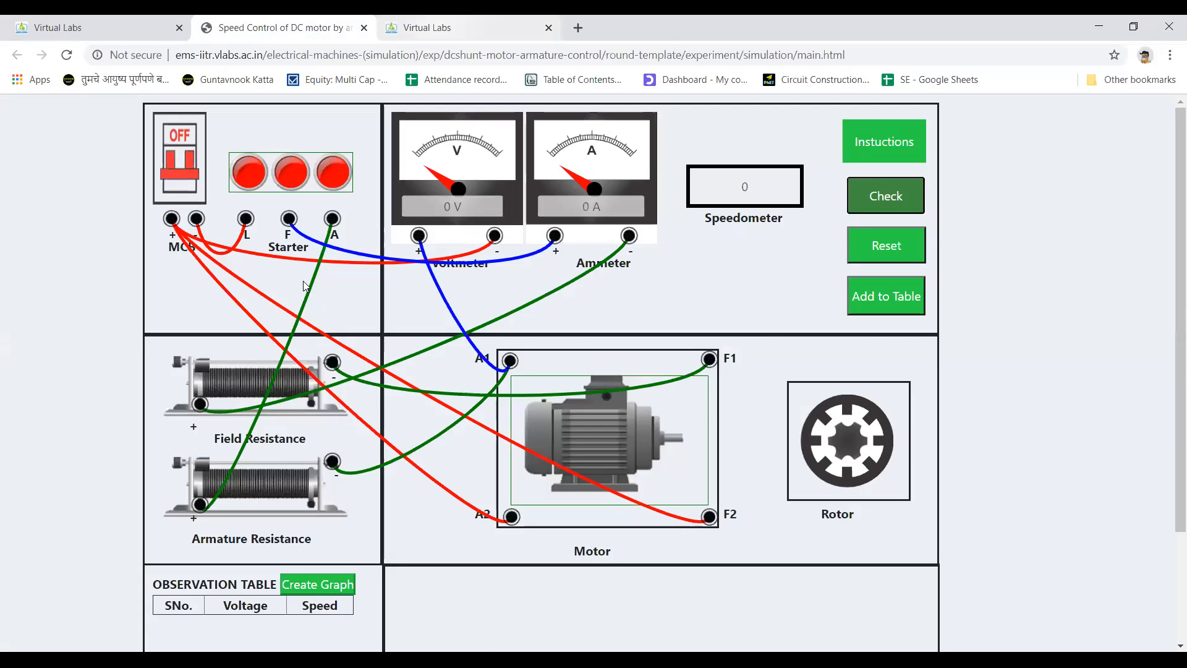
{"action": "key", "text": "ctrl+Tab"}
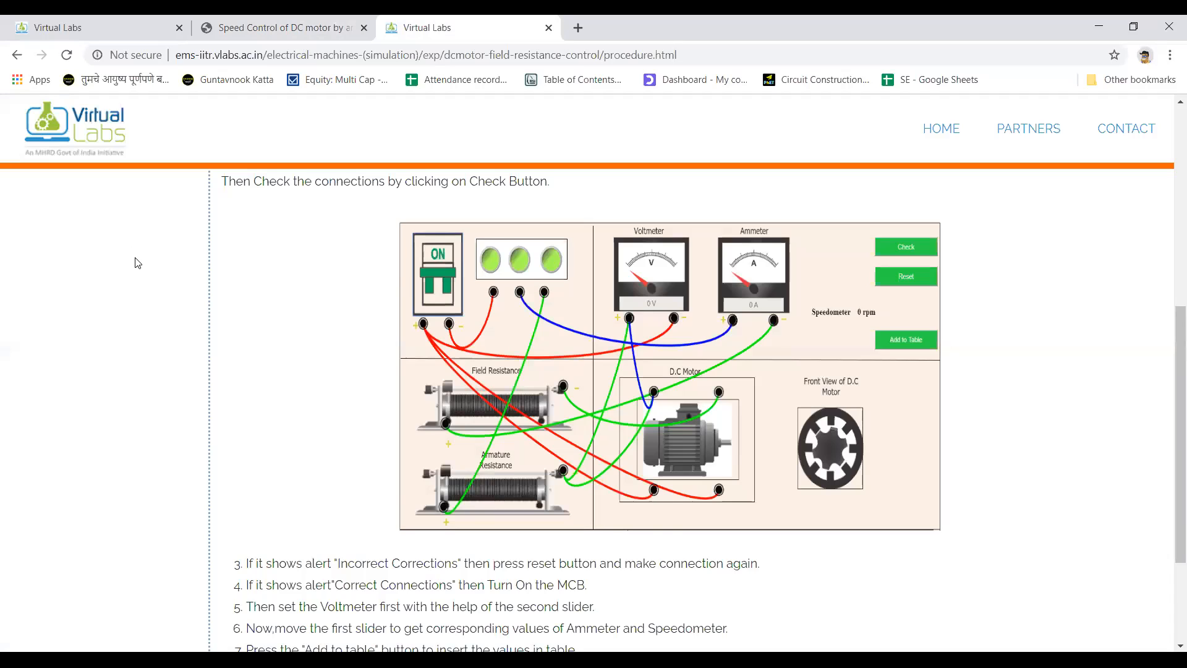
{"action": "scroll", "coordinate": [138, 263], "scroll_direction": "up", "scroll_amount": 7}
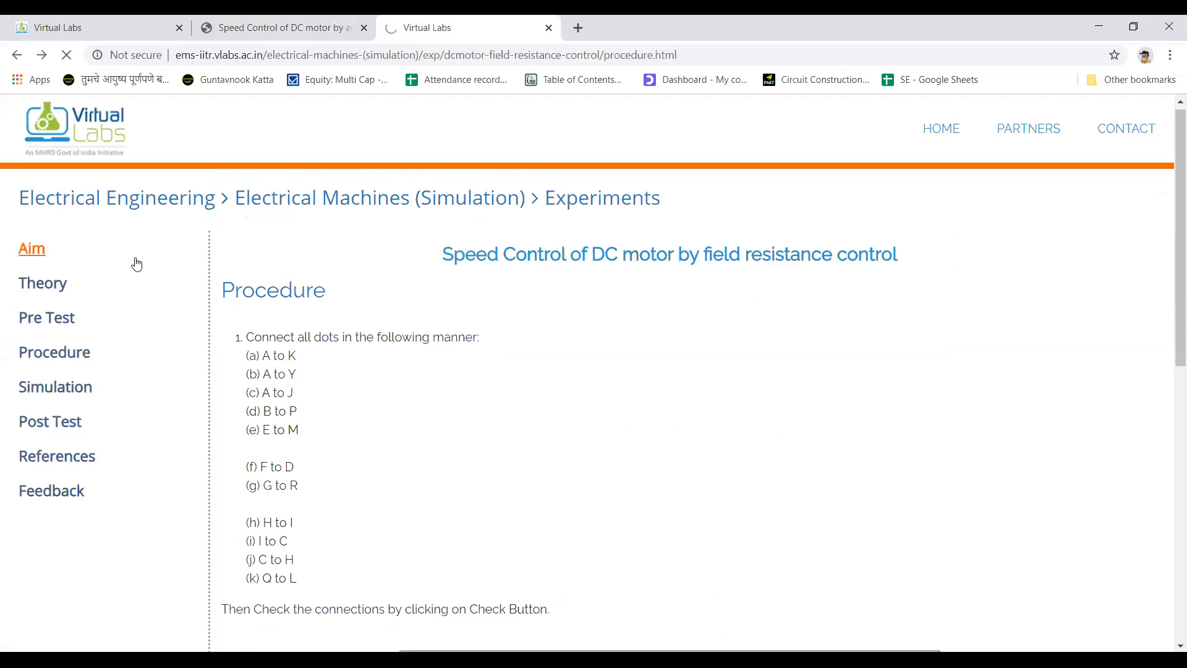
Open the field resistance control simulation and wire MCB terminal B to P and terminal A to J, K and Y.
{"action": "left_click", "coordinate": [65, 399]}
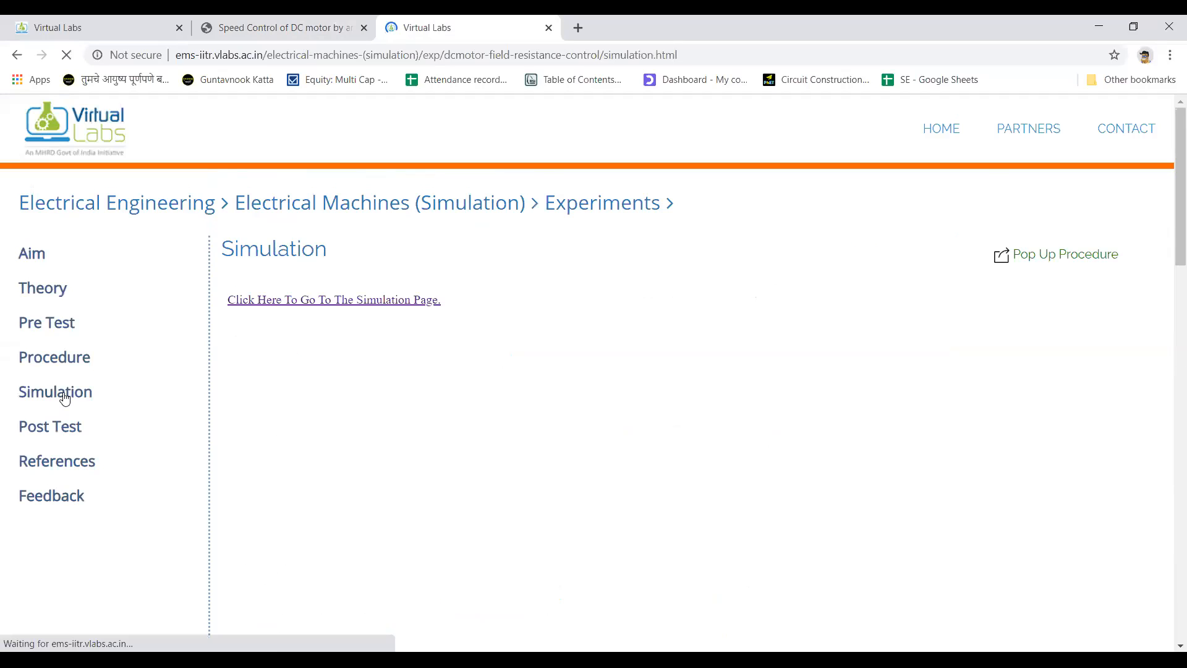
{"action": "left_click", "coordinate": [388, 301]}
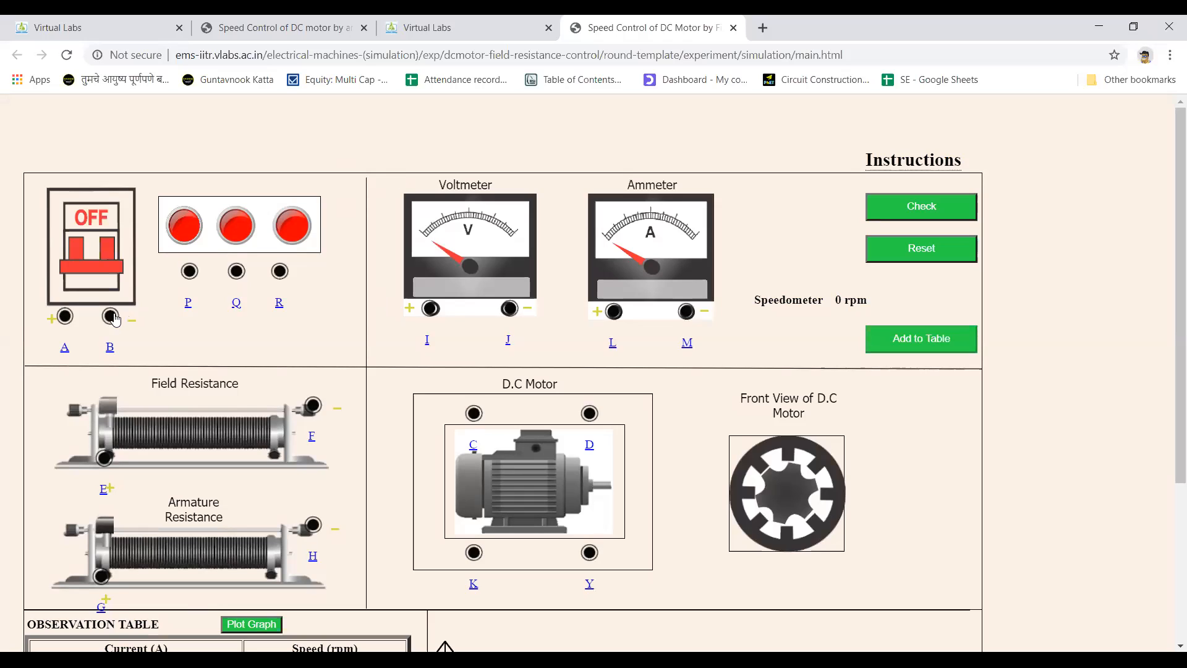
{"action": "left_click_drag", "start_coordinate": [111, 316], "coordinate": [190, 272]}
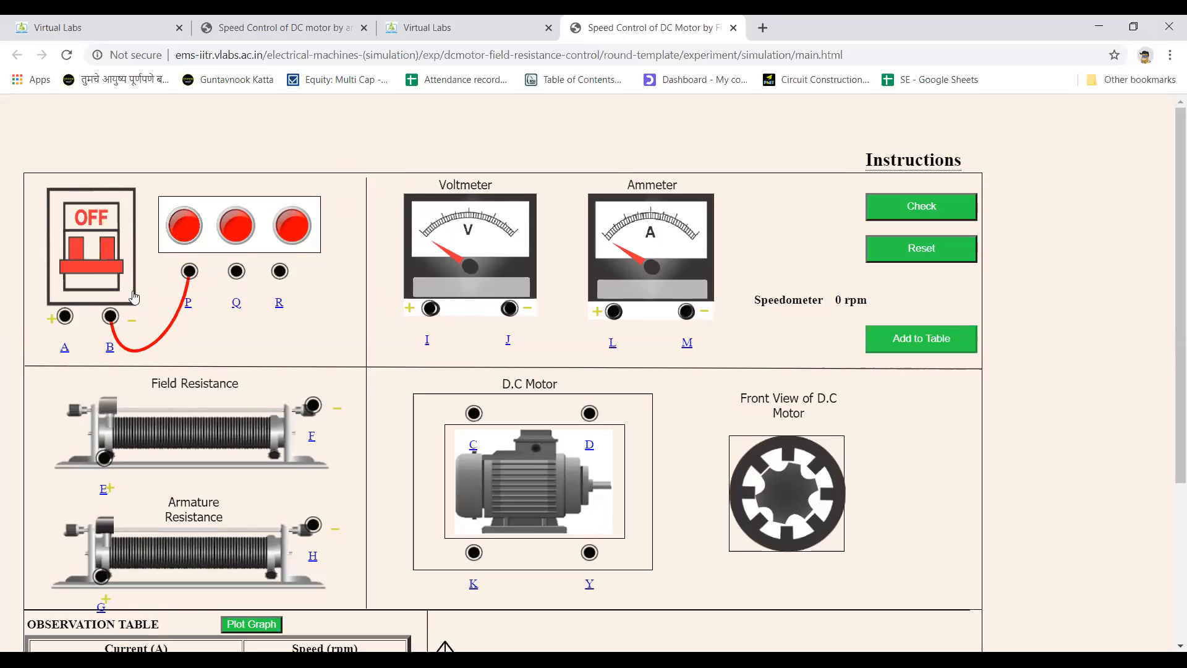
{"action": "left_click_drag", "start_coordinate": [65, 316], "coordinate": [511, 313]}
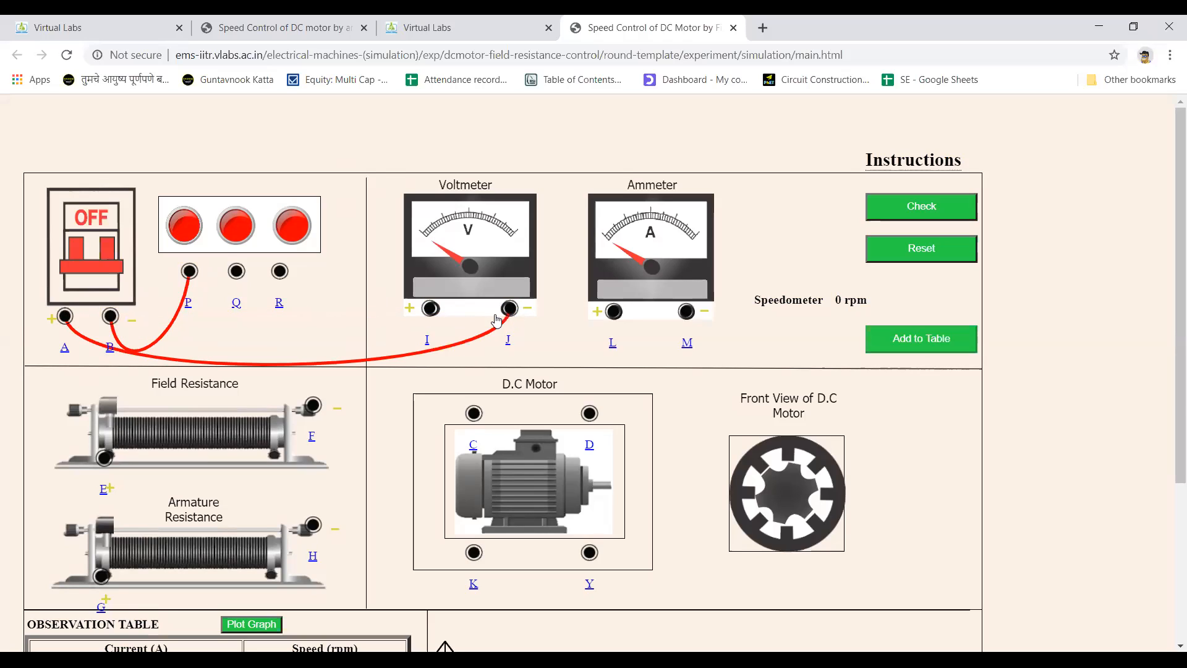
{"action": "left_click_drag", "start_coordinate": [65, 318], "coordinate": [474, 559]}
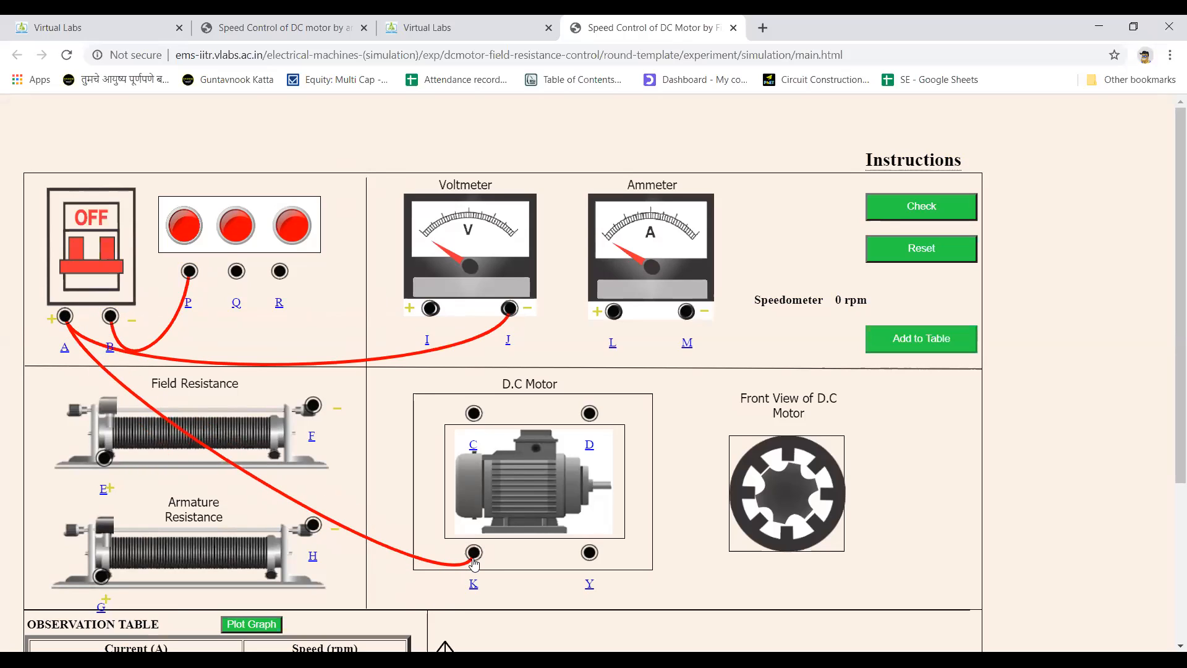
{"action": "left_click_drag", "start_coordinate": [66, 318], "coordinate": [585, 564]}
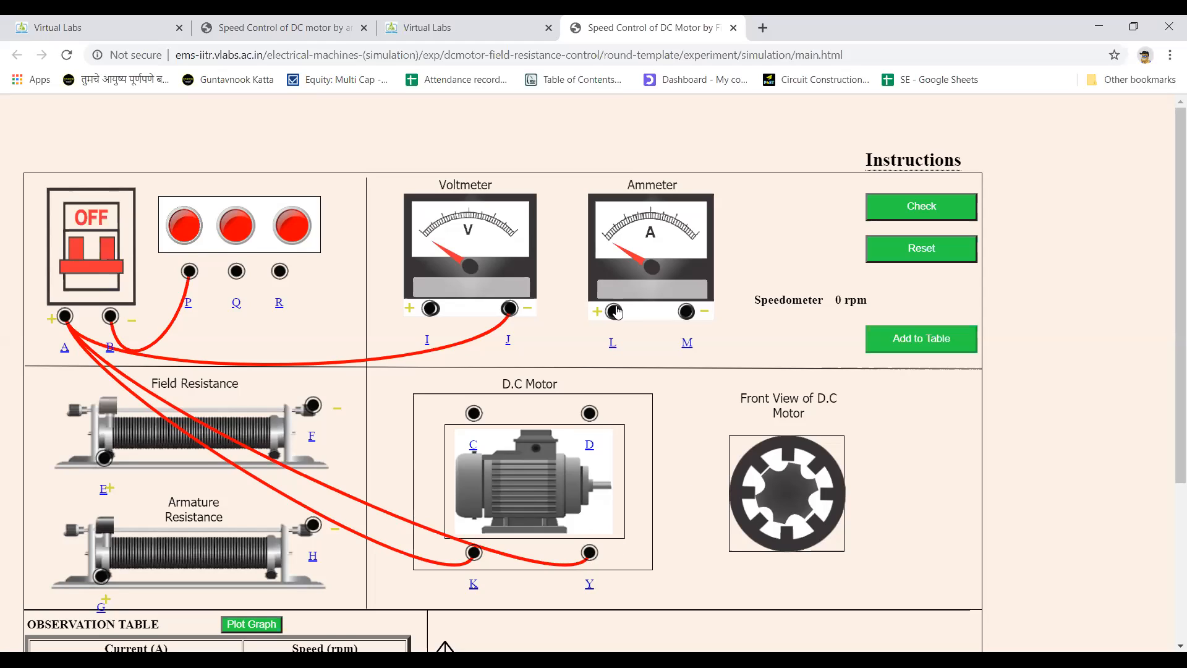
Connect terminals L to Q, G to R, E to M, and F to D.
{"action": "left_click_drag", "start_coordinate": [617, 313], "coordinate": [240, 276]}
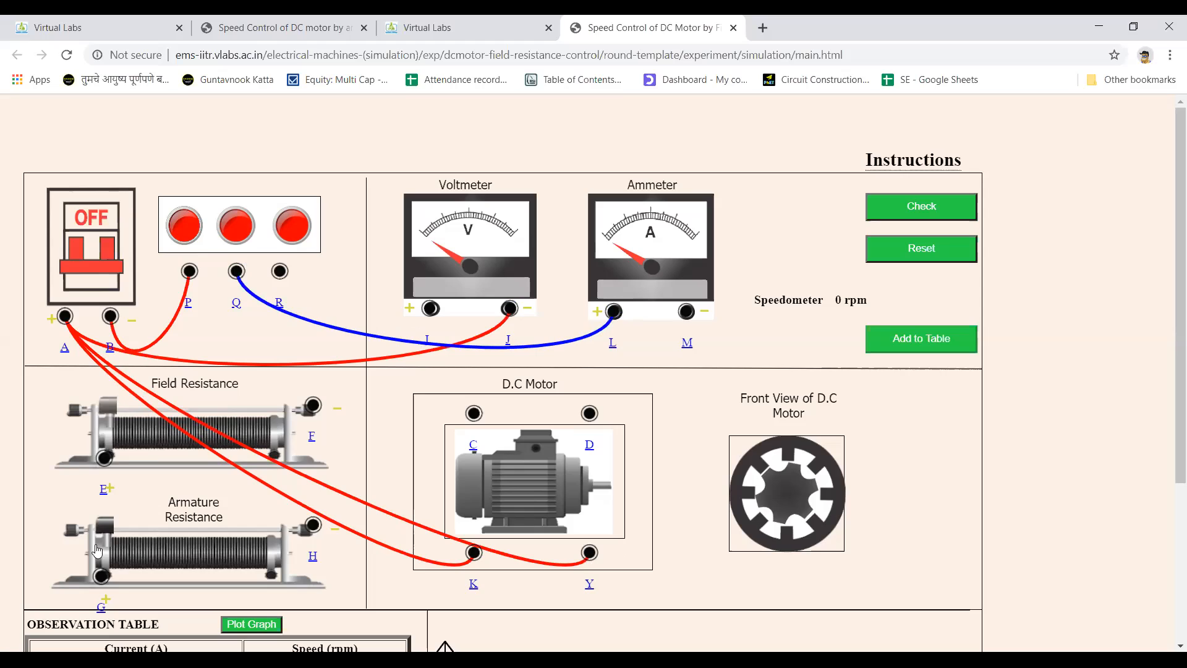
{"action": "left_click_drag", "start_coordinate": [110, 579], "coordinate": [280, 272]}
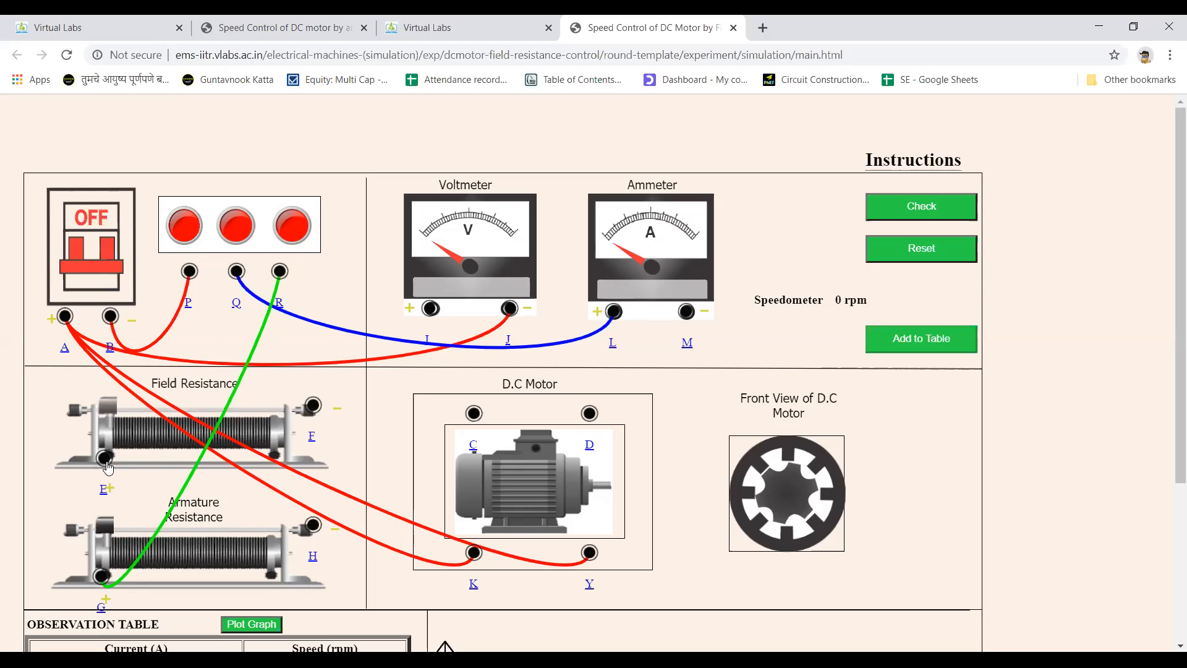
{"action": "left_click_drag", "start_coordinate": [105, 458], "coordinate": [686, 311]}
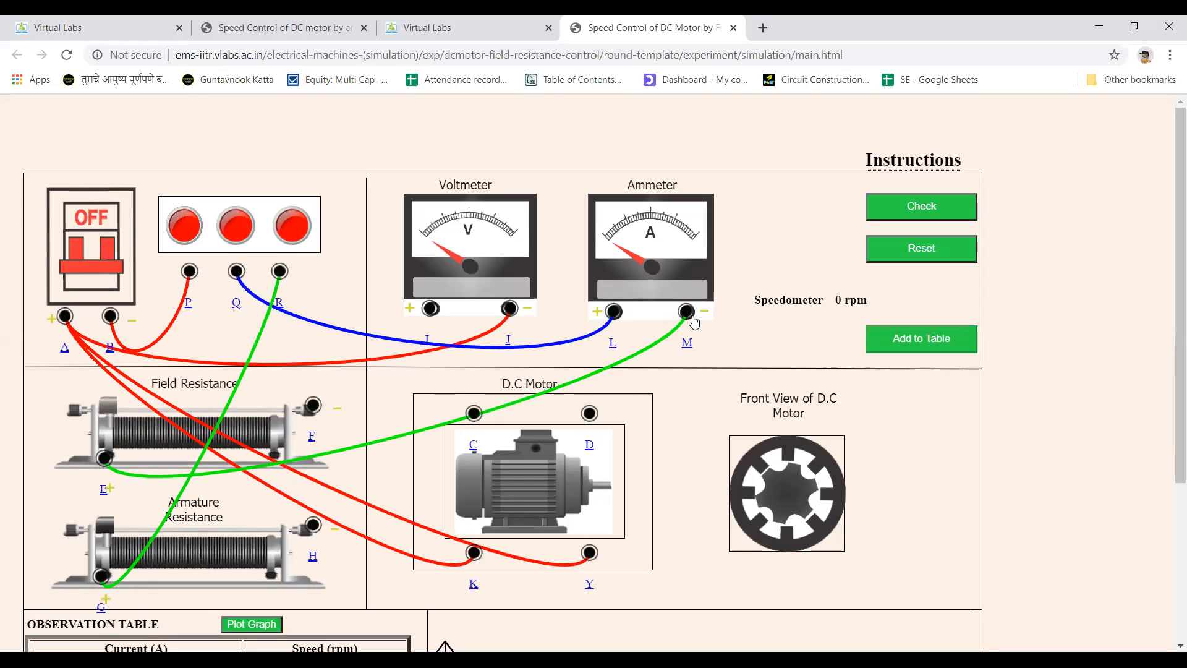
{"action": "left_click_drag", "start_coordinate": [312, 408], "coordinate": [593, 428]}
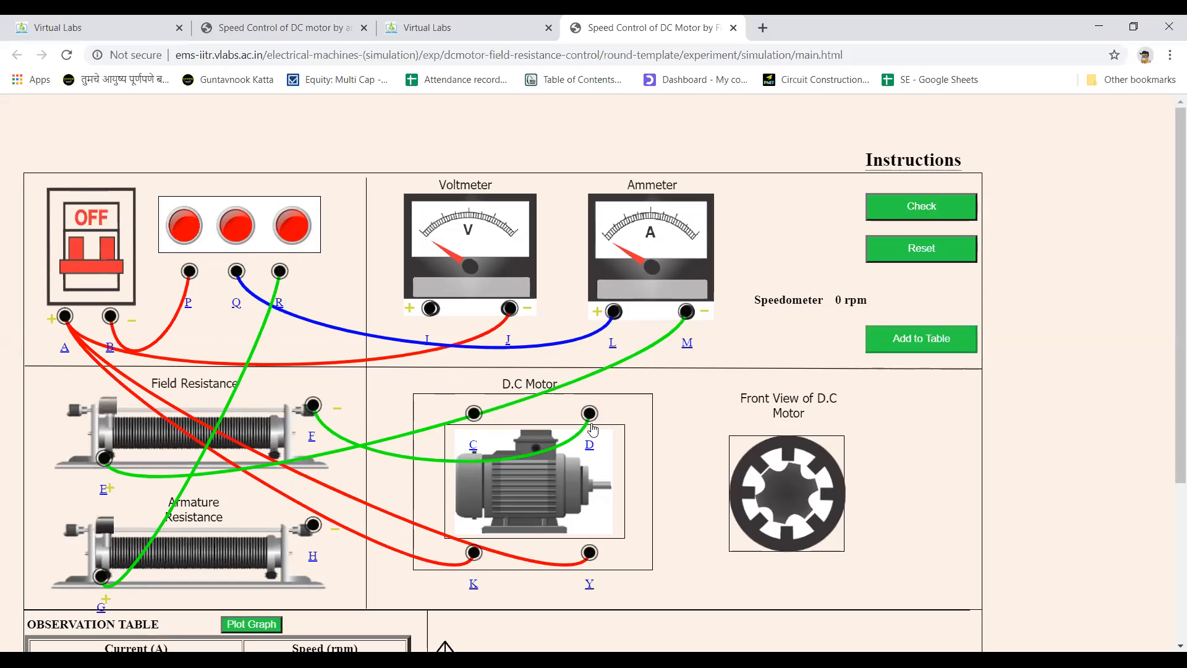
Connect terminal I to C and terminal H to both I and C, and check the completed wiring.
{"action": "left_click_drag", "start_coordinate": [423, 311], "coordinate": [481, 425]}
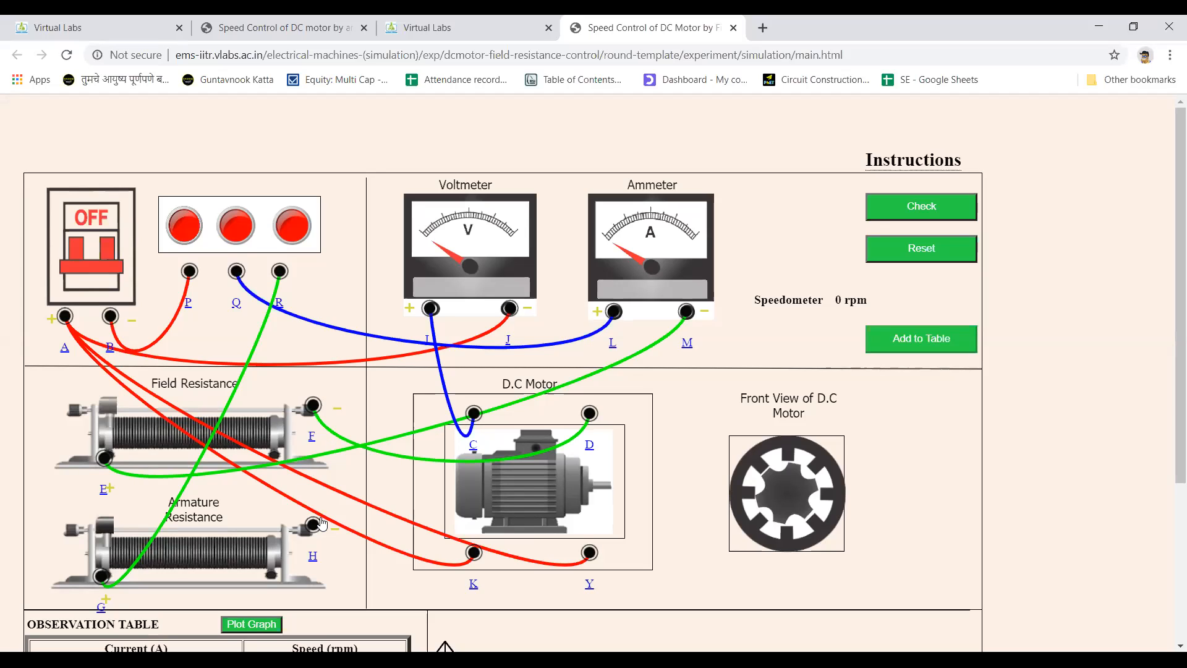
{"action": "left_click_drag", "start_coordinate": [321, 522], "coordinate": [431, 311]}
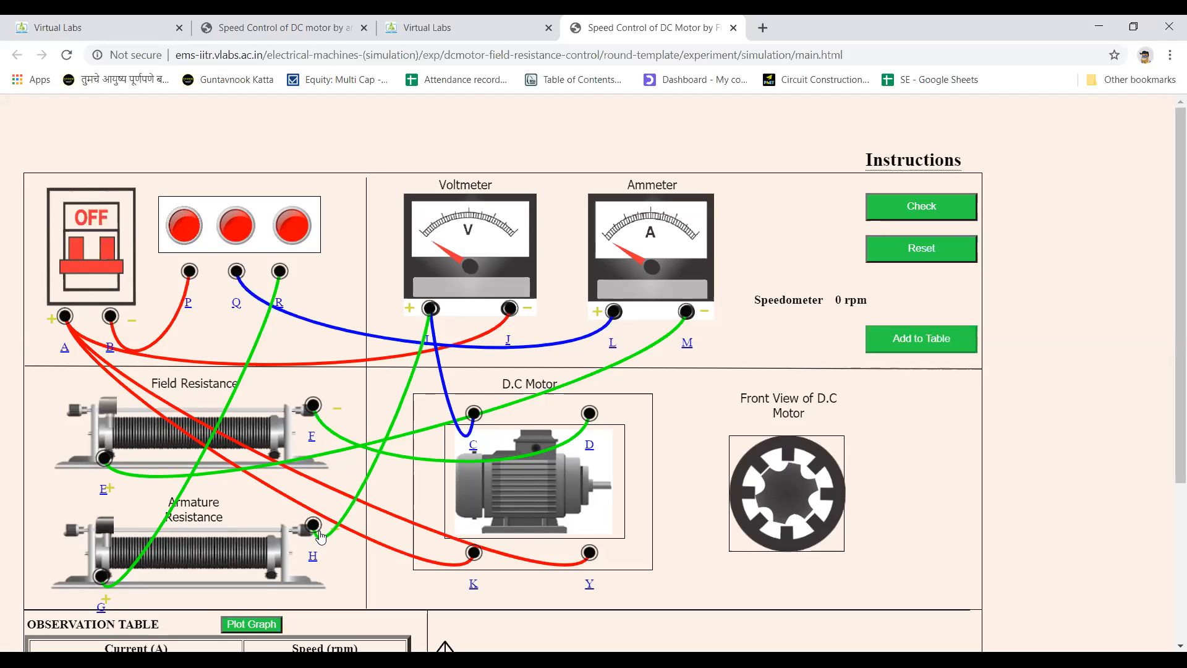
{"action": "left_click_drag", "start_coordinate": [321, 535], "coordinate": [484, 422]}
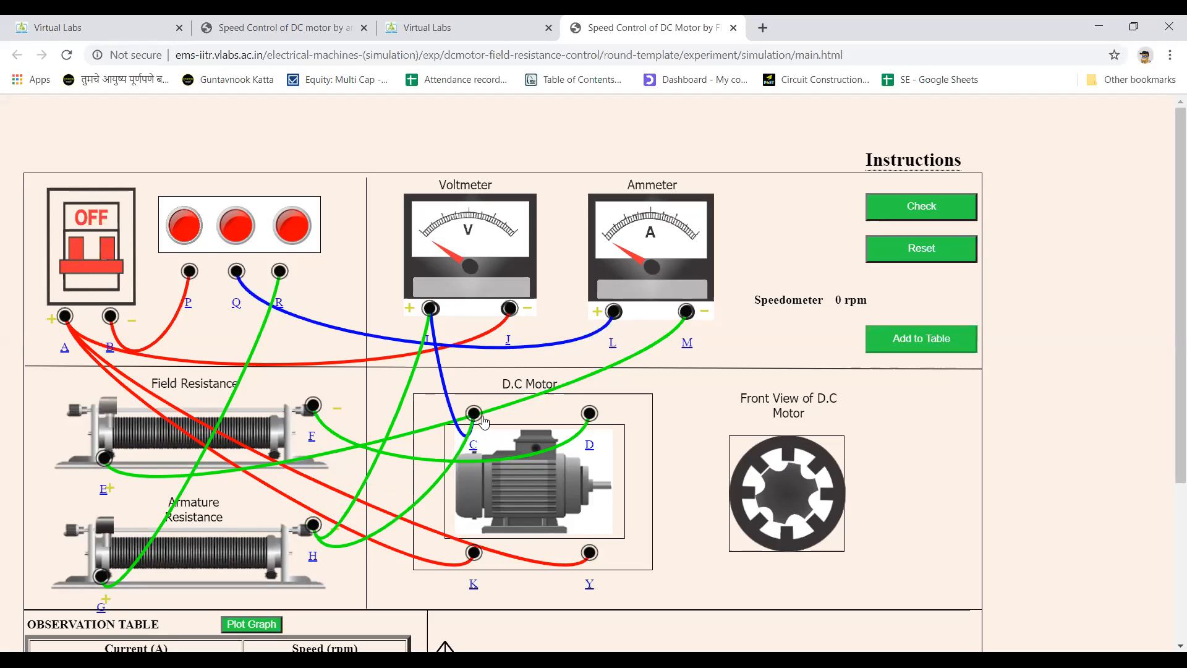
{"action": "left_click", "coordinate": [938, 202]}
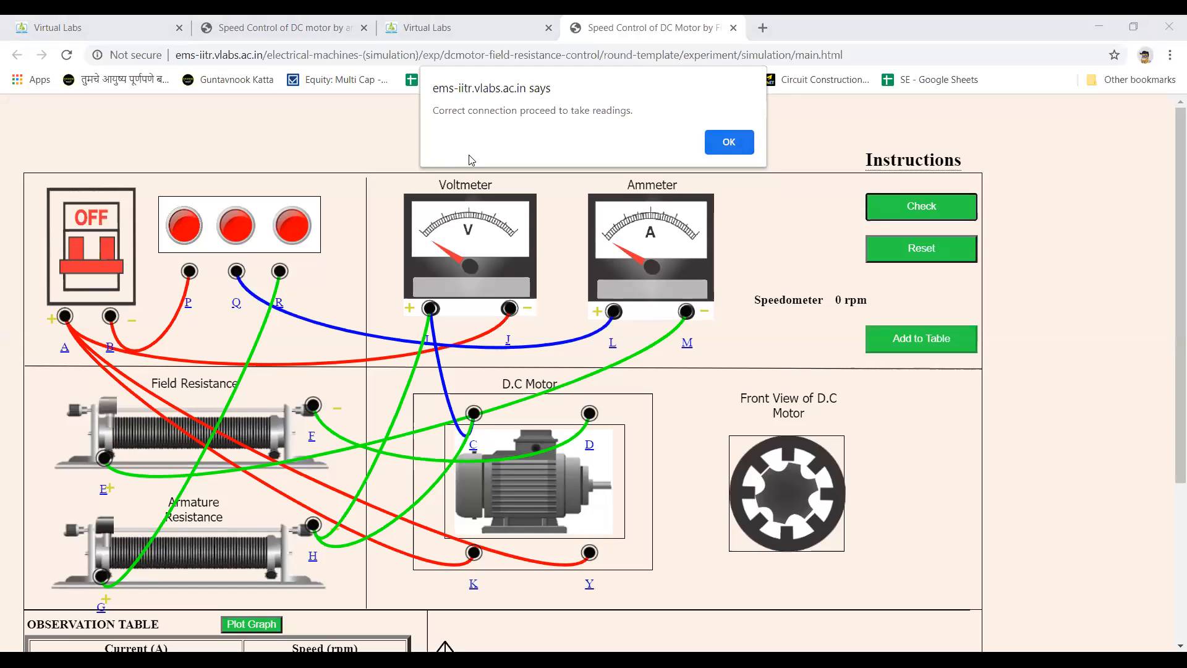
{"action": "key", "text": "Return"}
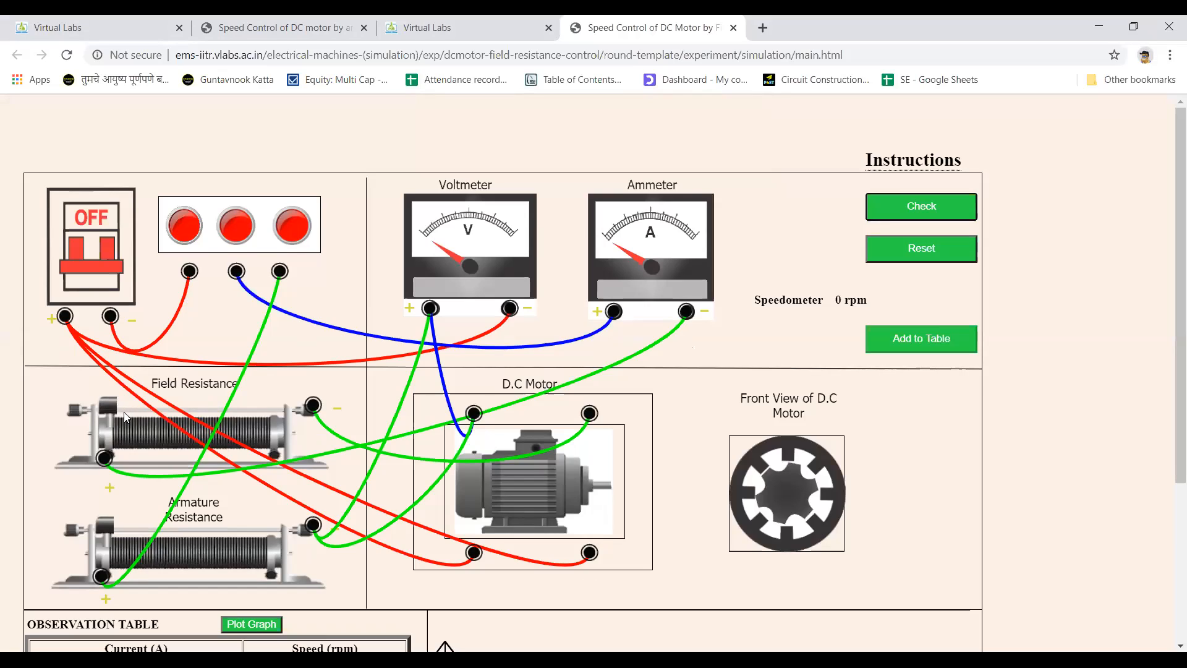
Try to adjust the armature resistance slider while the MCB is off.
{"action": "left_click", "coordinate": [121, 530]}
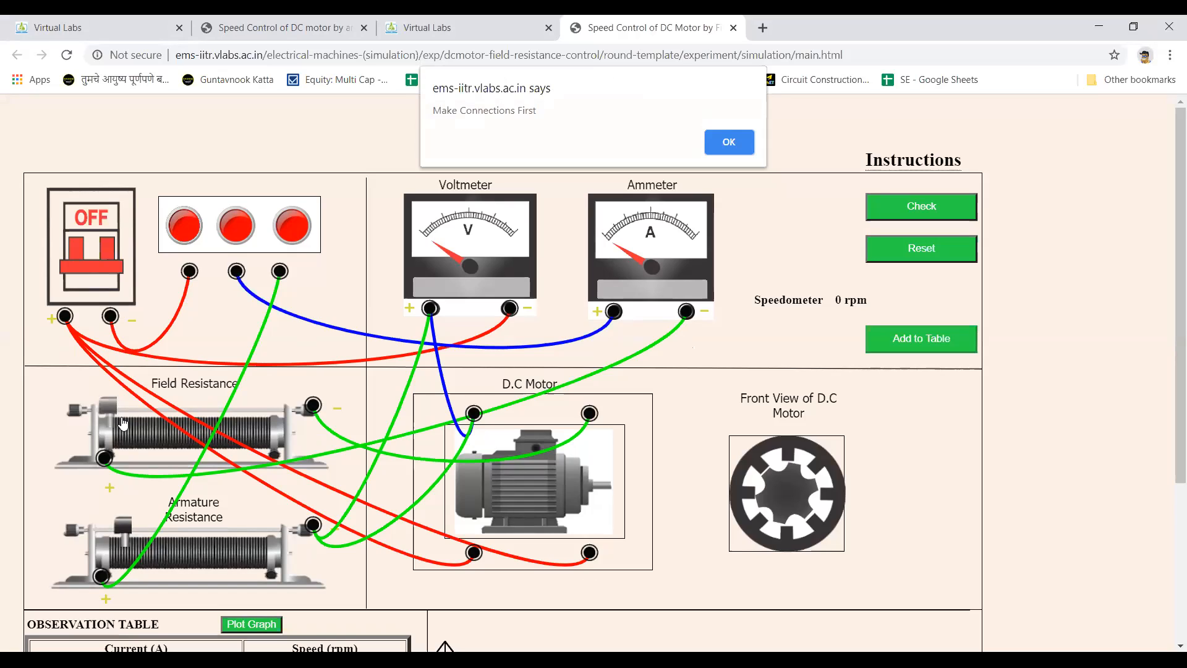
{"action": "left_click", "coordinate": [754, 142]}
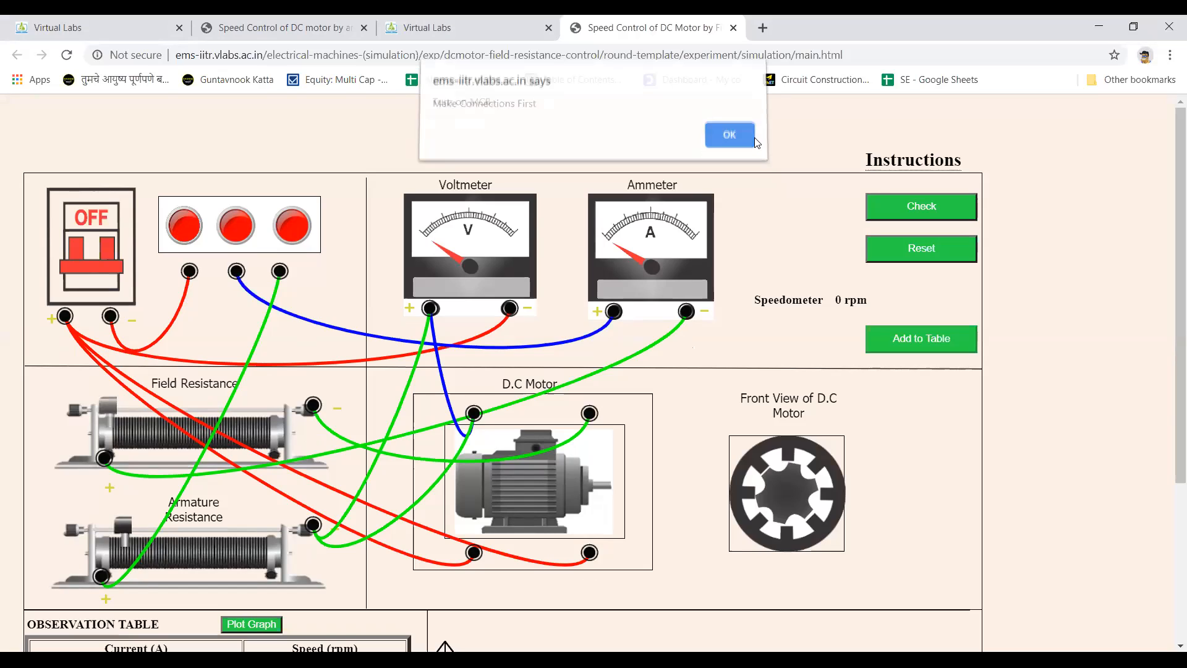
{"action": "left_click", "coordinate": [754, 142]}
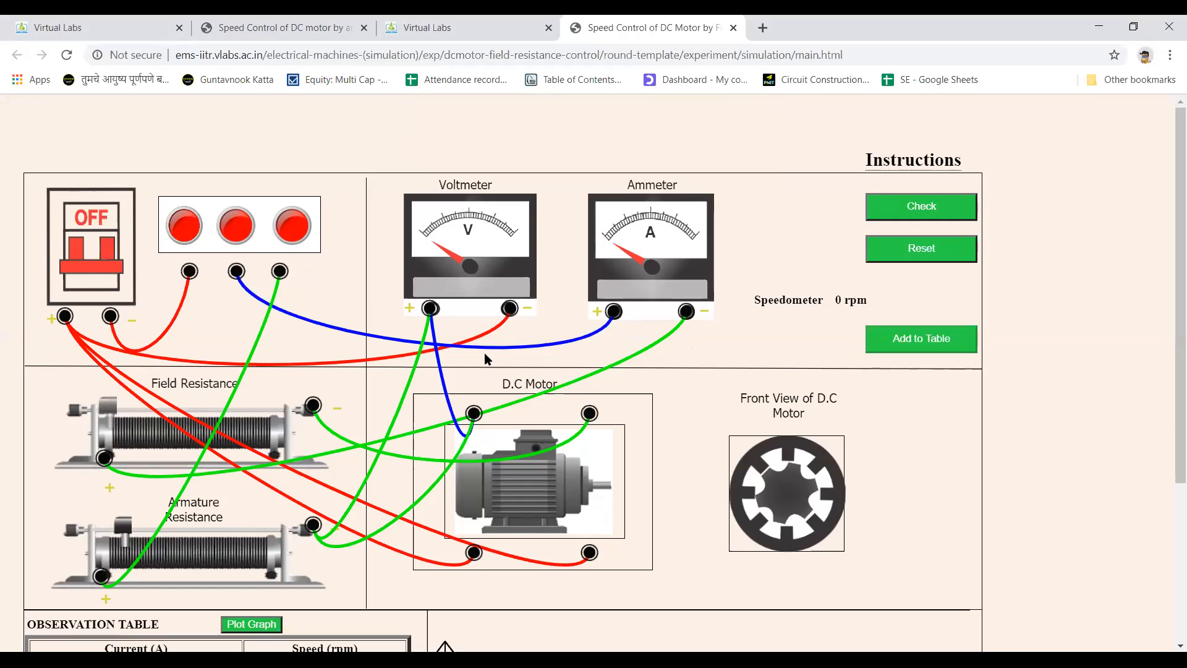
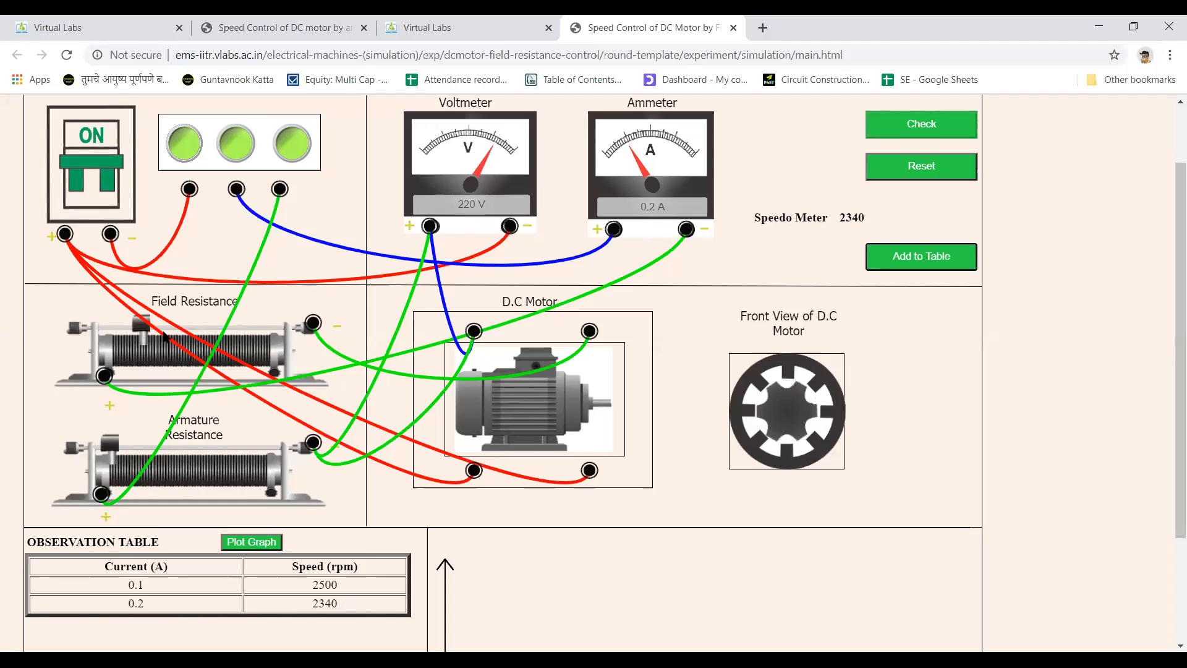
Move the field resistance slider to setting 3 and add the 0.3 A reading to the observation table.
{"action": "left_click", "coordinate": [154, 333]}
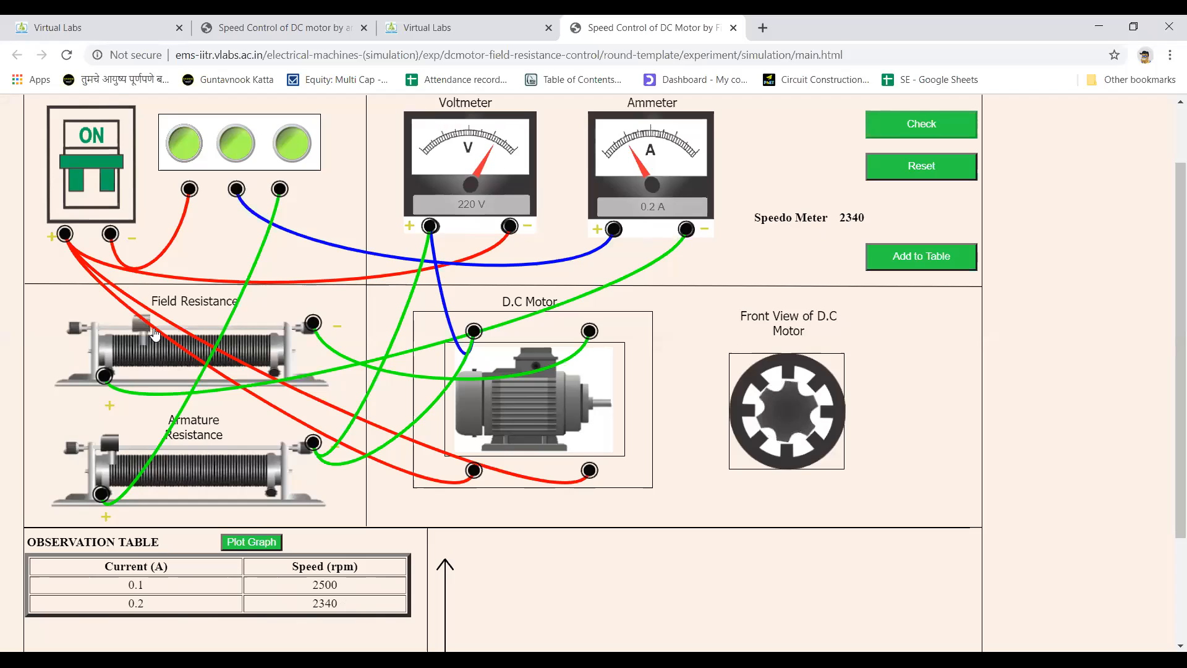
{"action": "left_click_drag", "start_coordinate": [155, 334], "coordinate": [156, 331]}
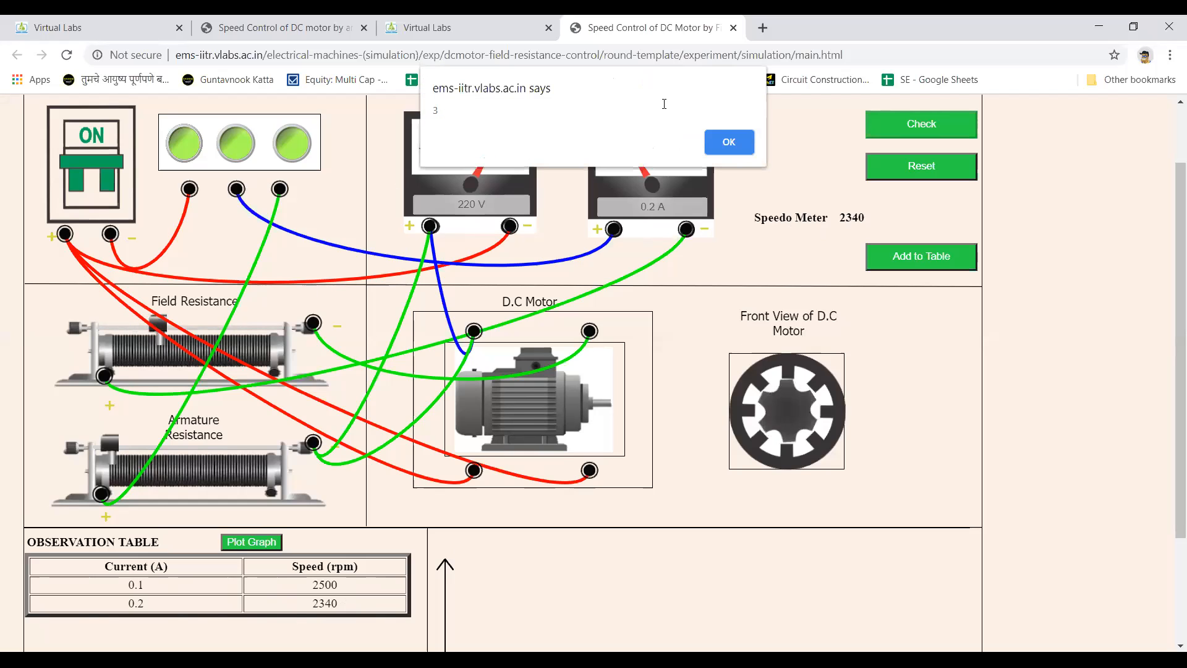
{"action": "left_click", "coordinate": [719, 146]}
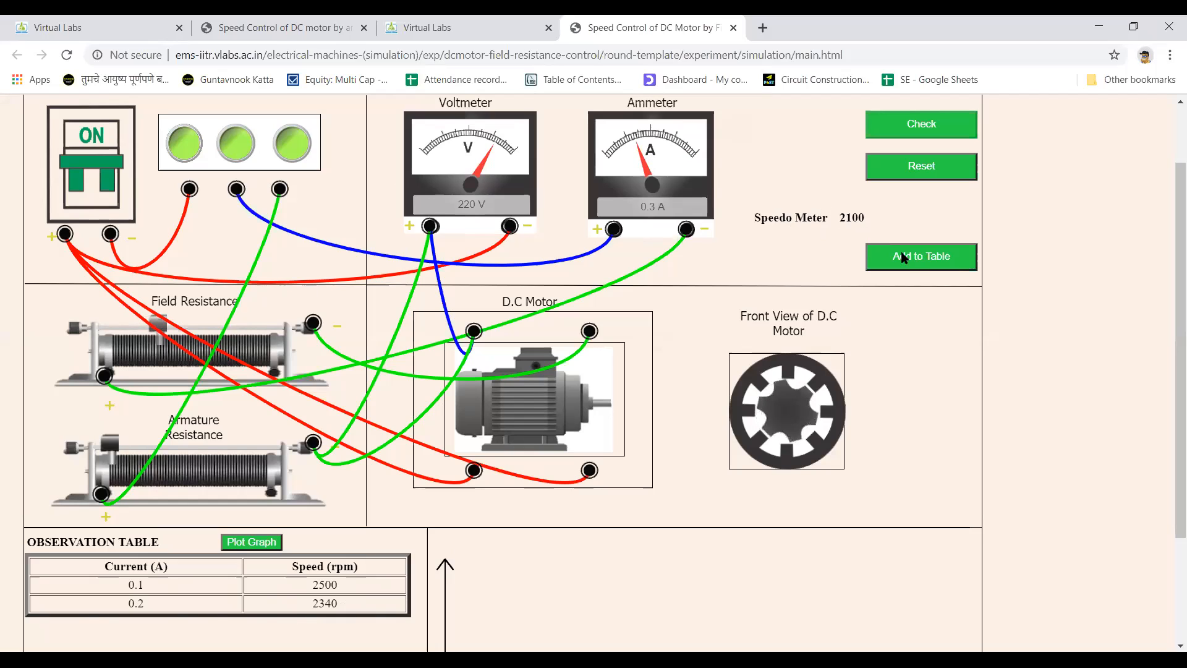
{"action": "left_click", "coordinate": [913, 266]}
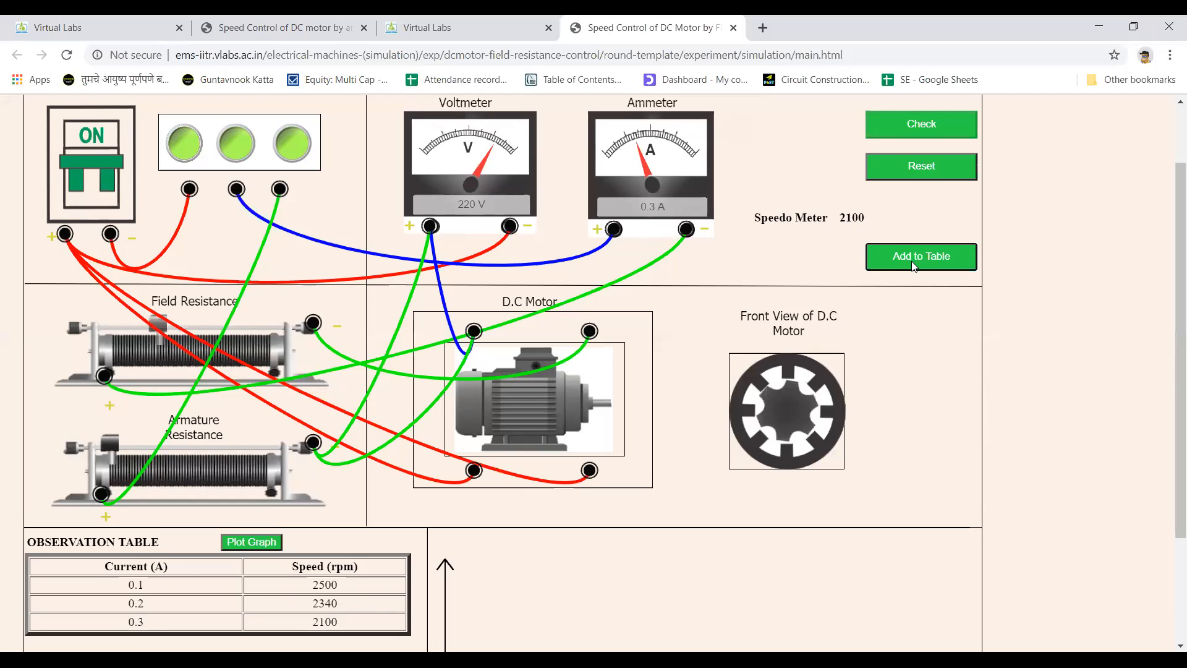
Move the field resistance slider to setting 4 and add the 0.4 A reading to the observation table.
{"action": "left_click", "coordinate": [173, 334]}
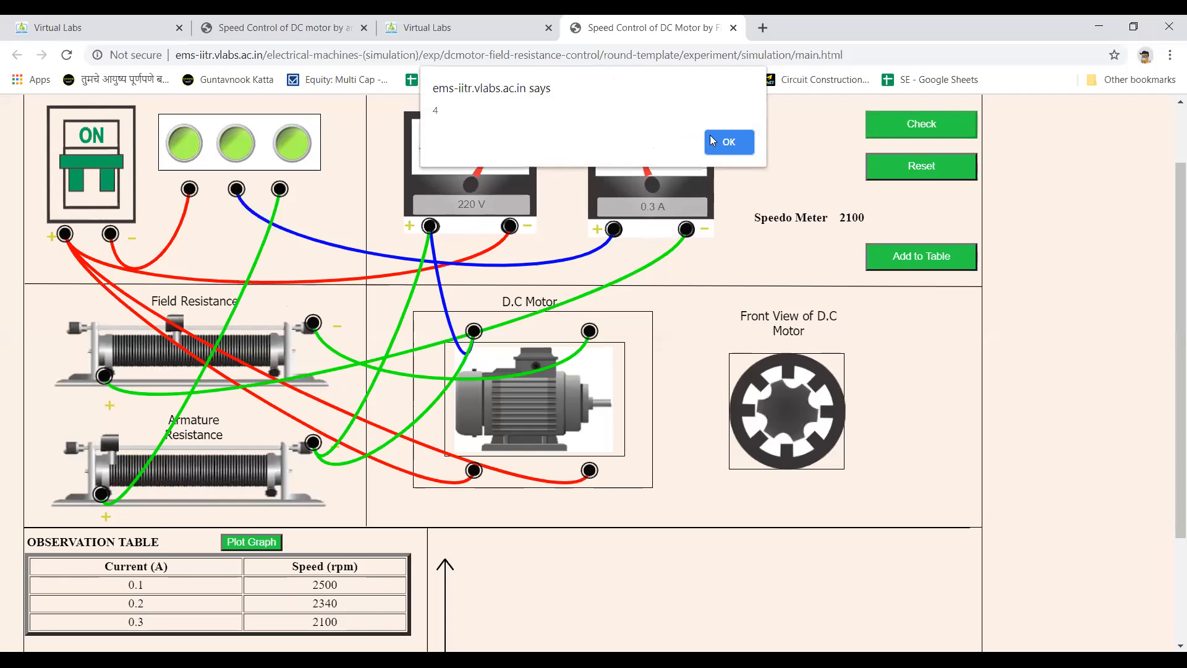
{"action": "left_click", "coordinate": [714, 142]}
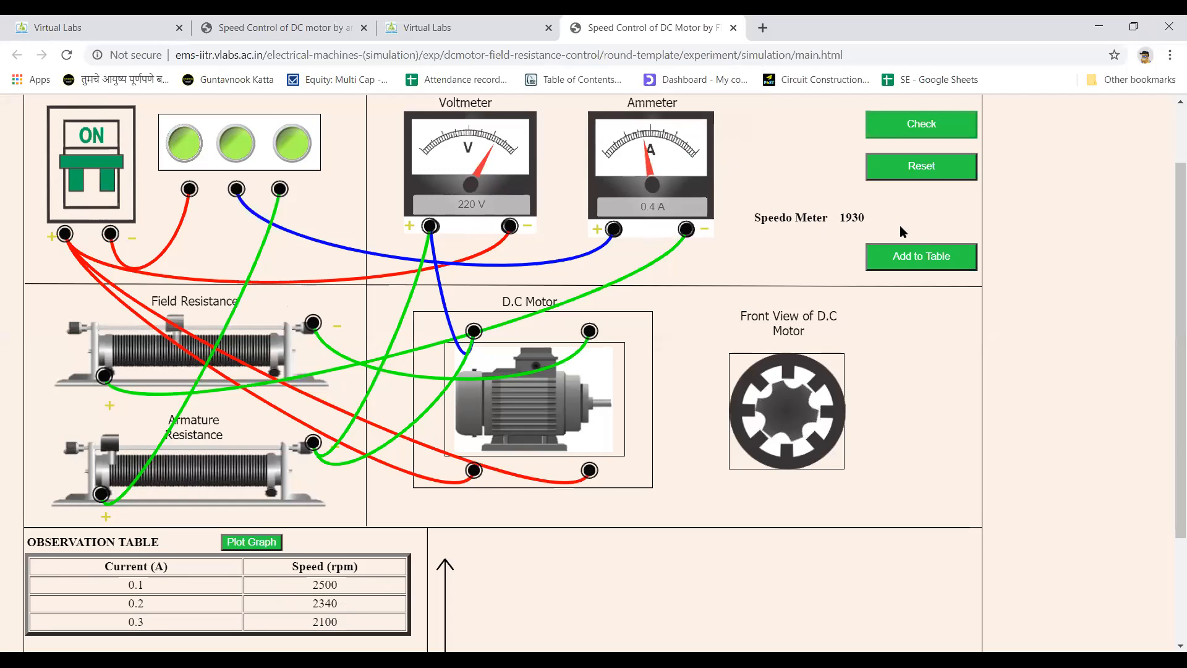
{"action": "left_click", "coordinate": [903, 259]}
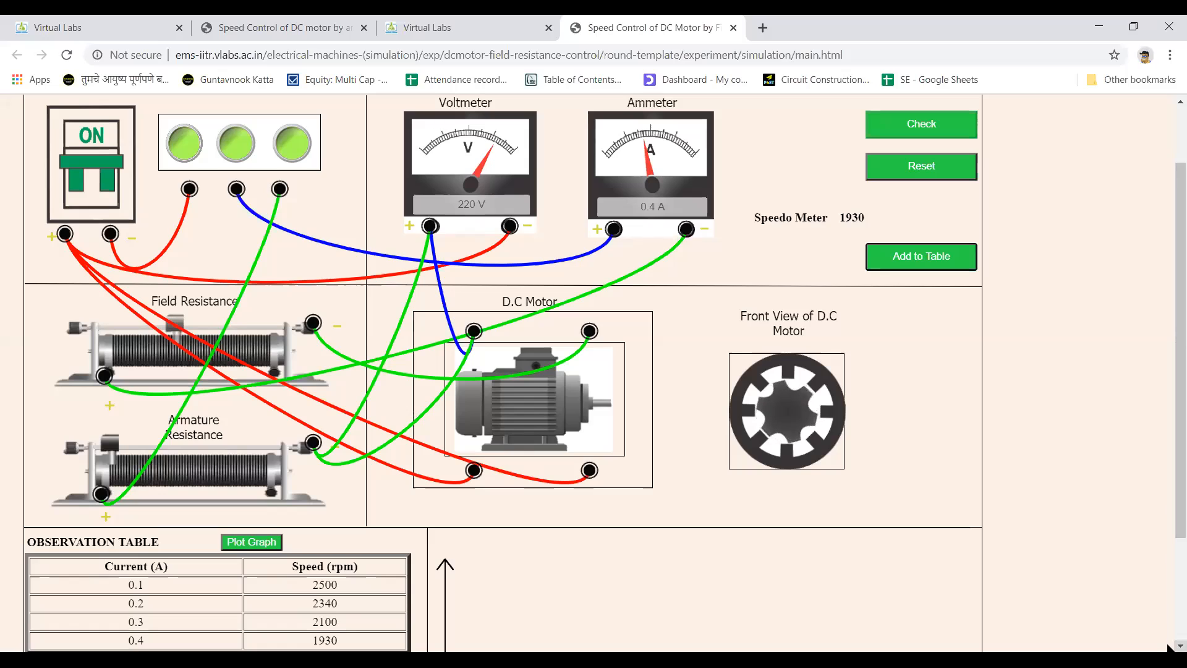
Move the field resistance slider to setting 5 and add the resulting reading to the observation table.
{"action": "scroll", "coordinate": [1171, 647], "scroll_direction": "down", "scroll_amount": 1}
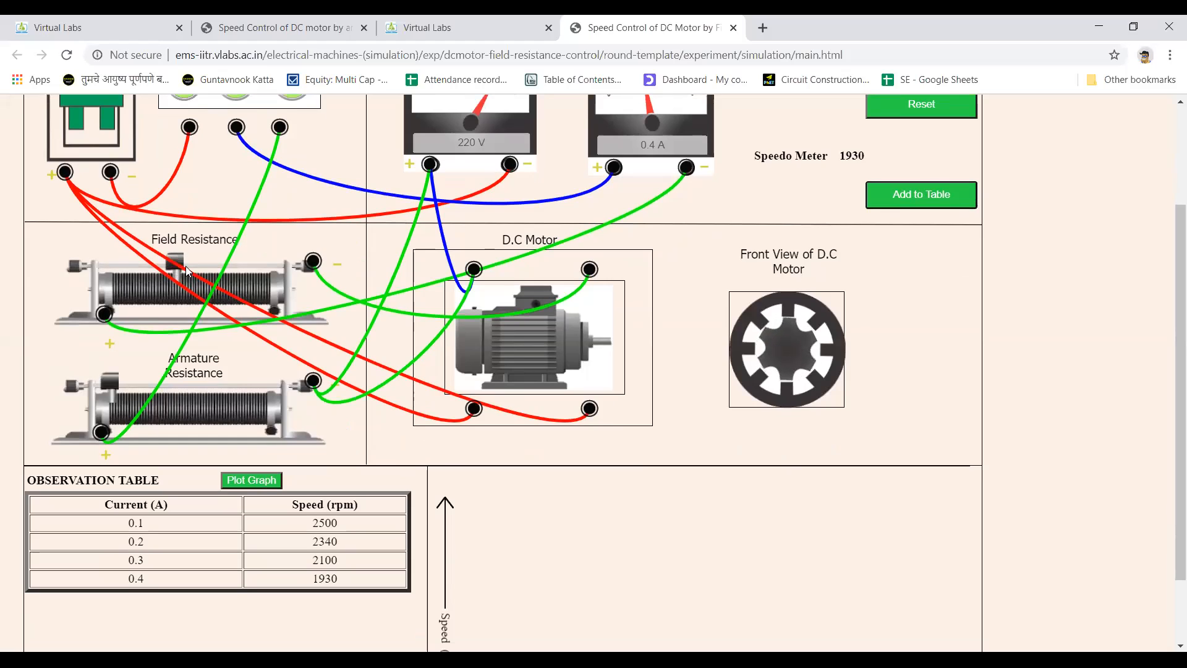
{"action": "left_click_drag", "start_coordinate": [187, 271], "coordinate": [203, 270]}
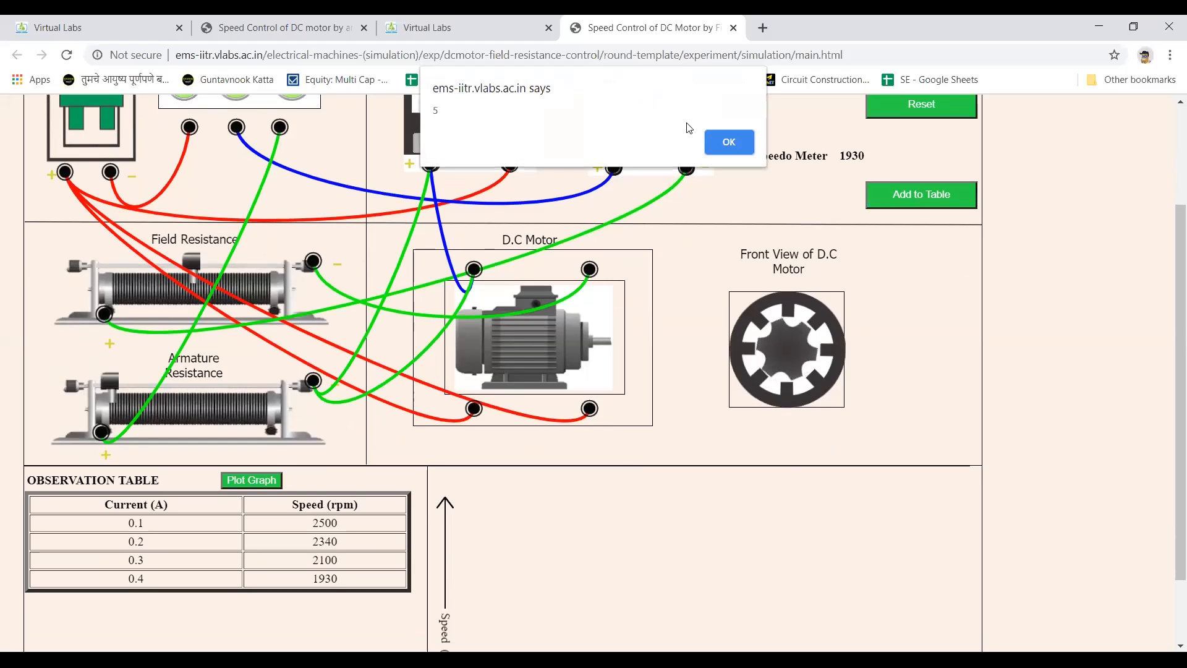
{"action": "left_click", "coordinate": [730, 141]}
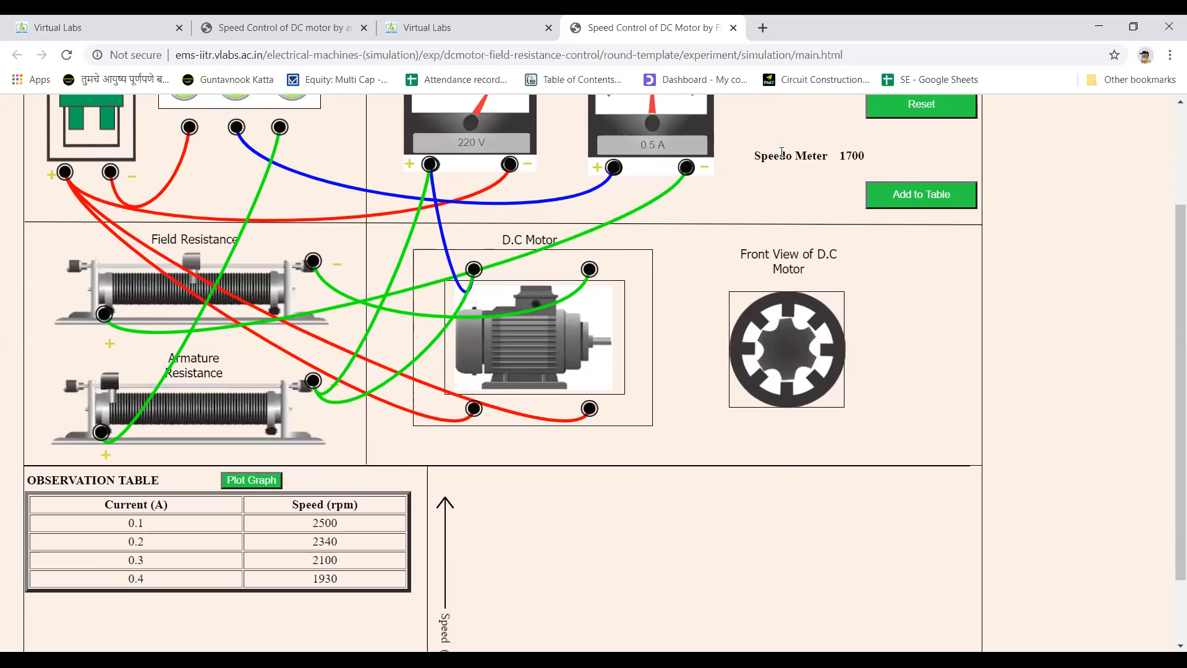
{"action": "left_click", "coordinate": [921, 197]}
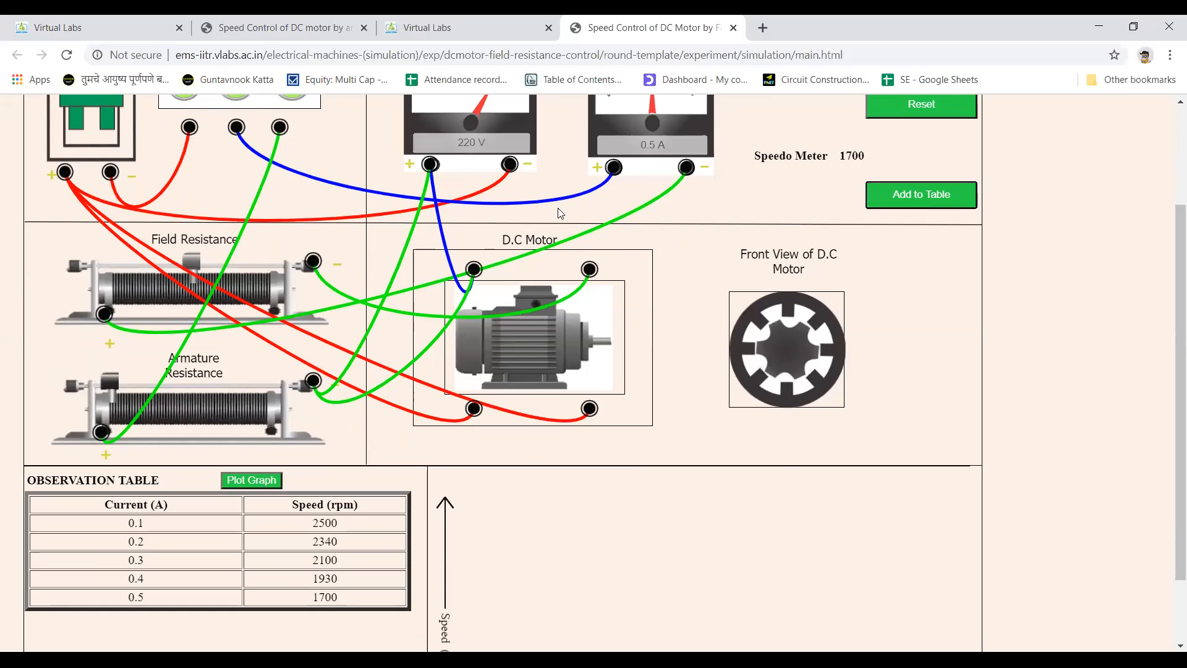
Move the field resistance slider to setting 6 and add the resulting reading to the observation table.
{"action": "left_click_drag", "start_coordinate": [193, 262], "coordinate": [208, 264]}
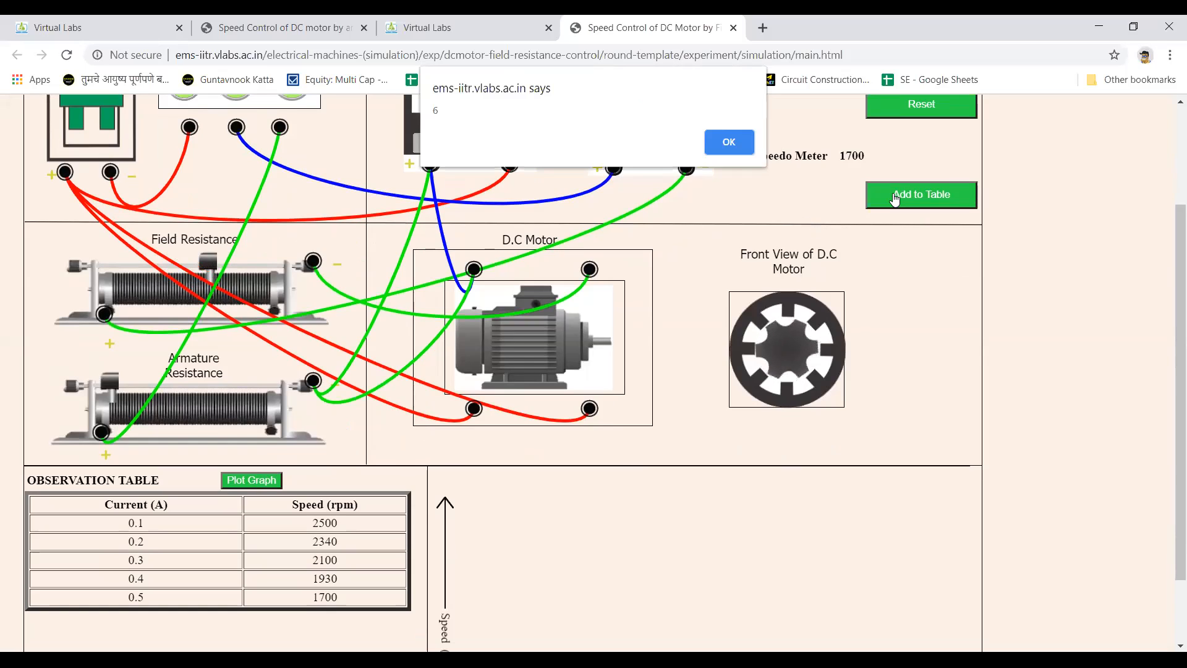
{"action": "left_click", "coordinate": [727, 146]}
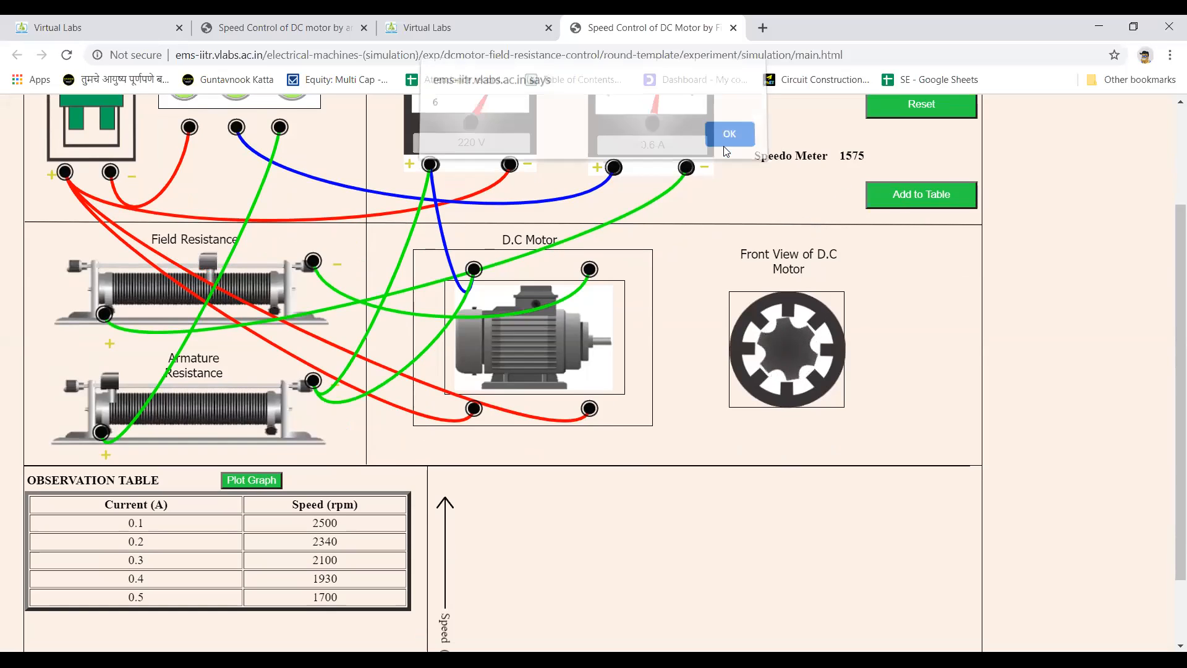
{"action": "left_click", "coordinate": [894, 199]}
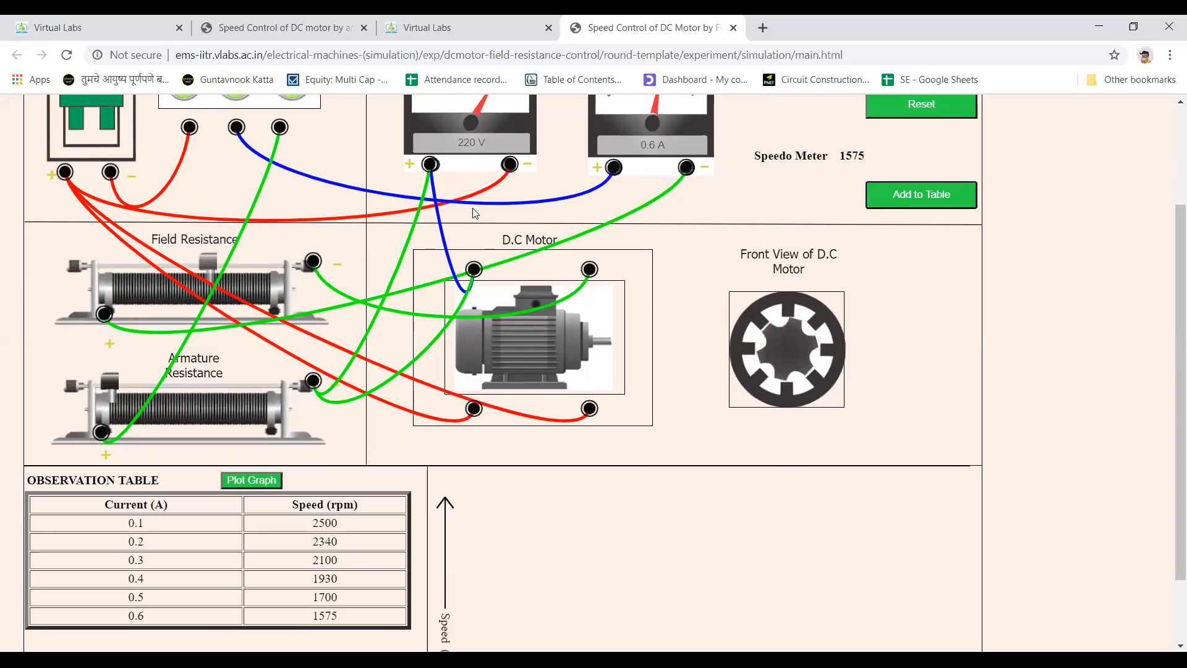
Move the field resistance slider to setting 7 and add the resulting reading to the observation table.
{"action": "left_click", "coordinate": [224, 268]}
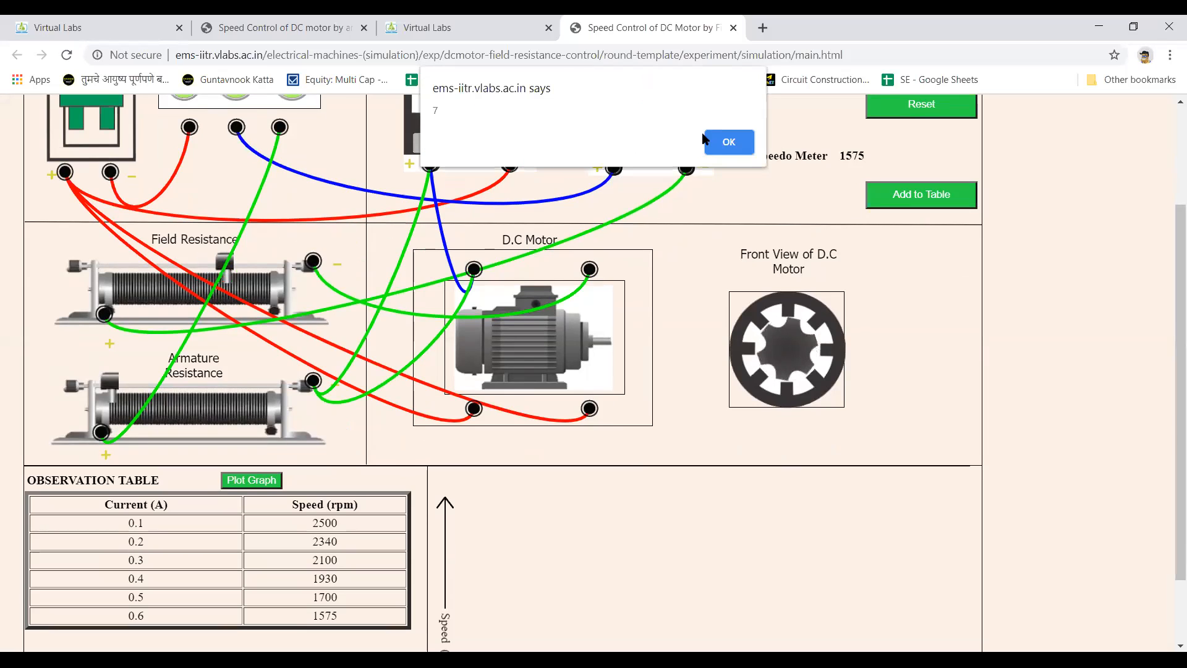
{"action": "left_click", "coordinate": [716, 144]}
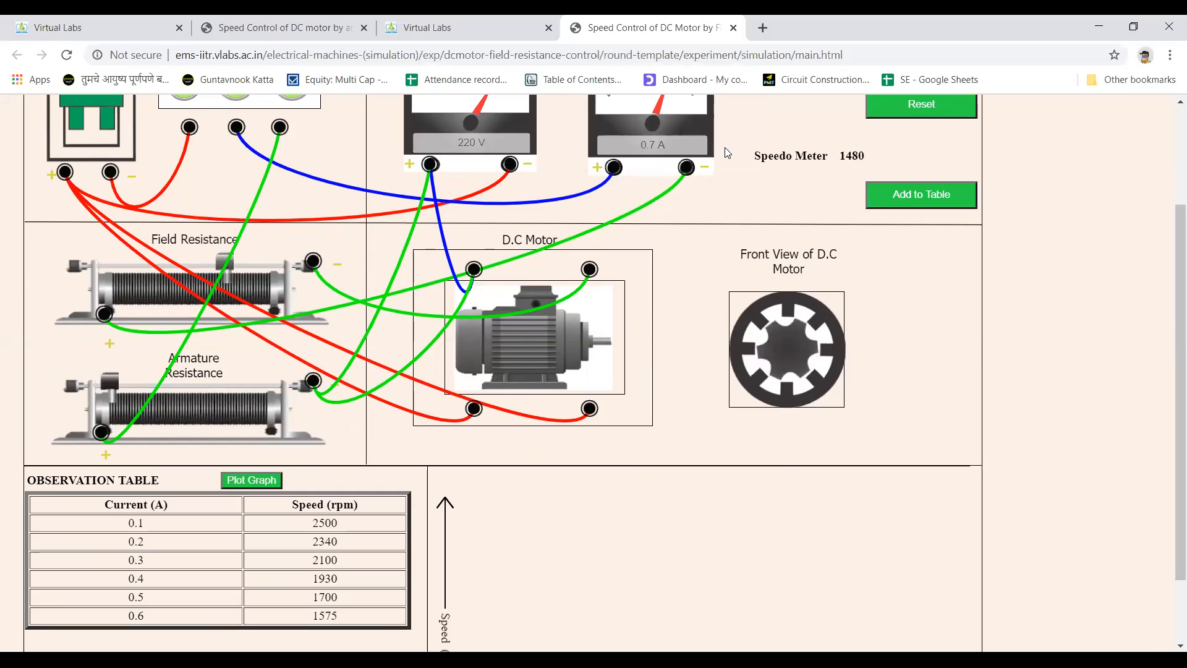
{"action": "left_click", "coordinate": [932, 199]}
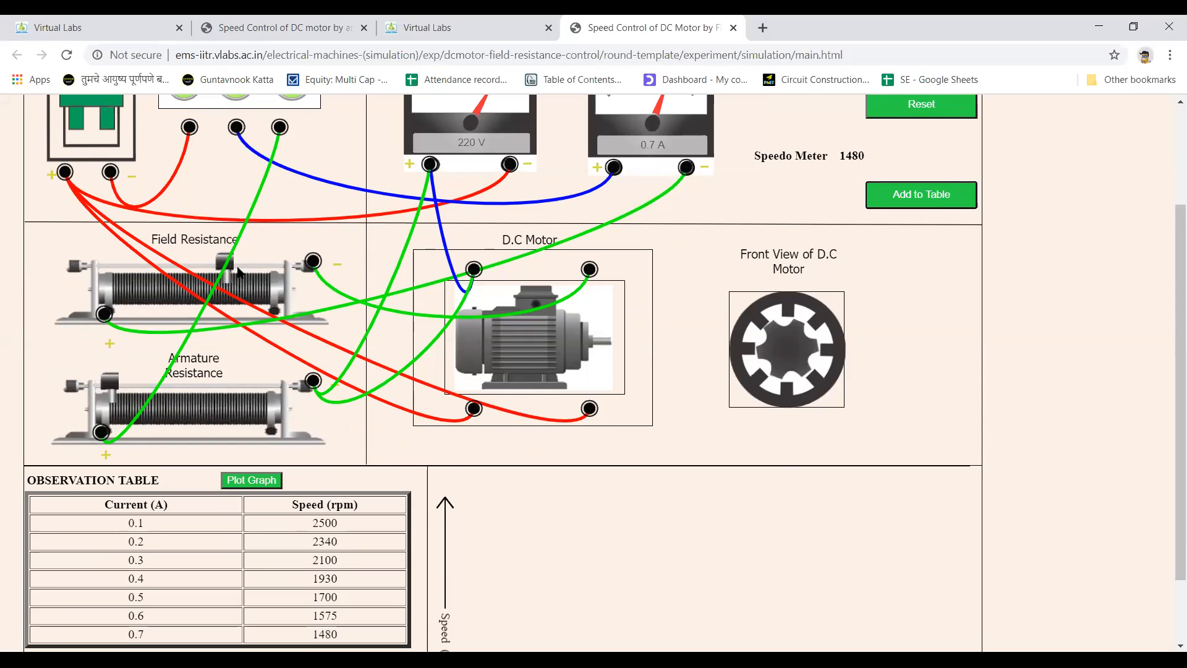
Move the field resistance slider to setting 8 and add the resulting reading to the observation table.
{"action": "left_click_drag", "start_coordinate": [238, 272], "coordinate": [255, 272]}
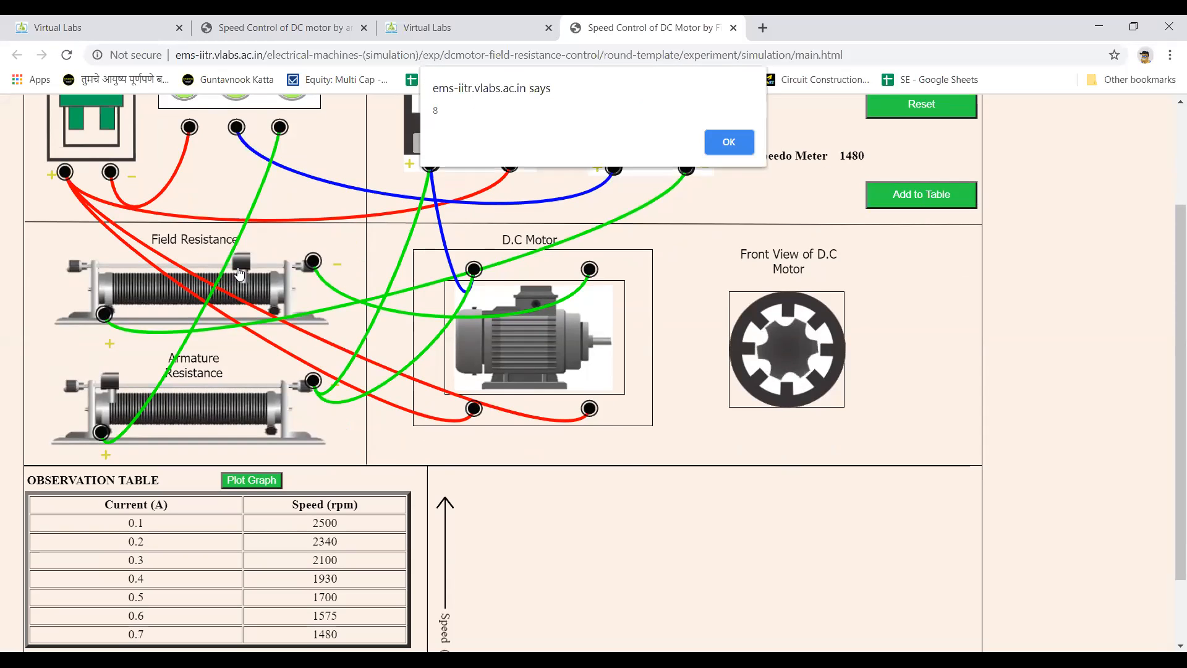
{"action": "left_click", "coordinate": [725, 142]}
{"action": "left_click", "coordinate": [905, 205]}
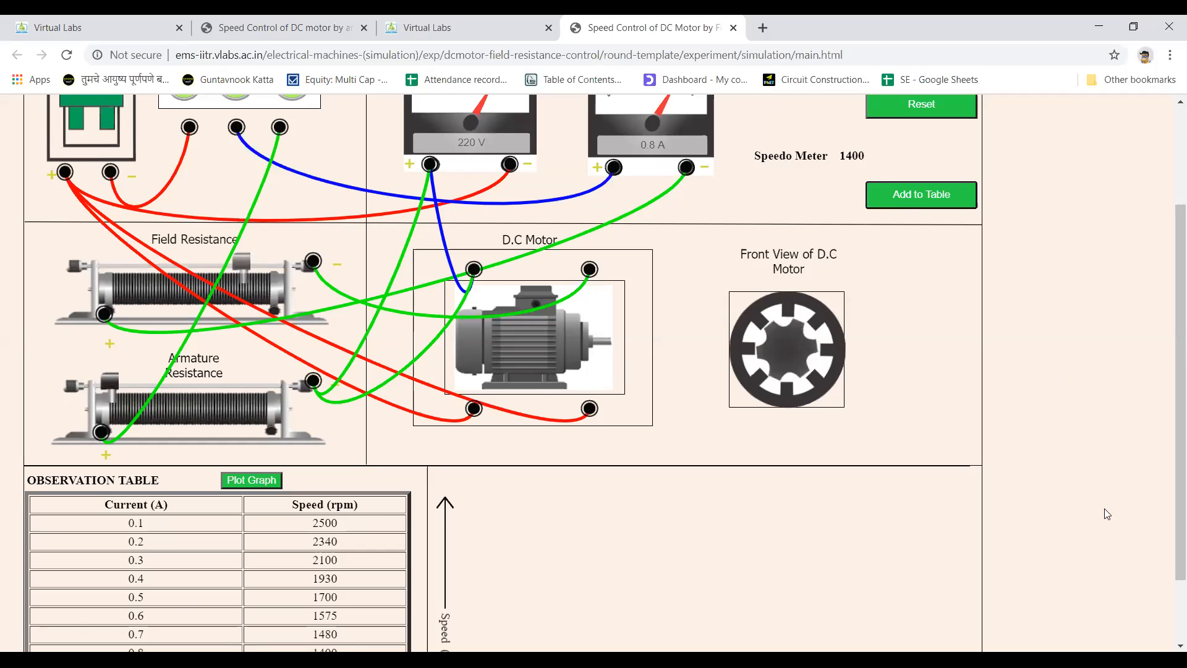
Plot the speed versus current graph from the observation table and inspect its data points.
{"action": "right_click", "coordinate": [1168, 644]}
{"action": "right_click", "coordinate": [1168, 644]}
{"action": "left_click", "coordinate": [916, 603]}
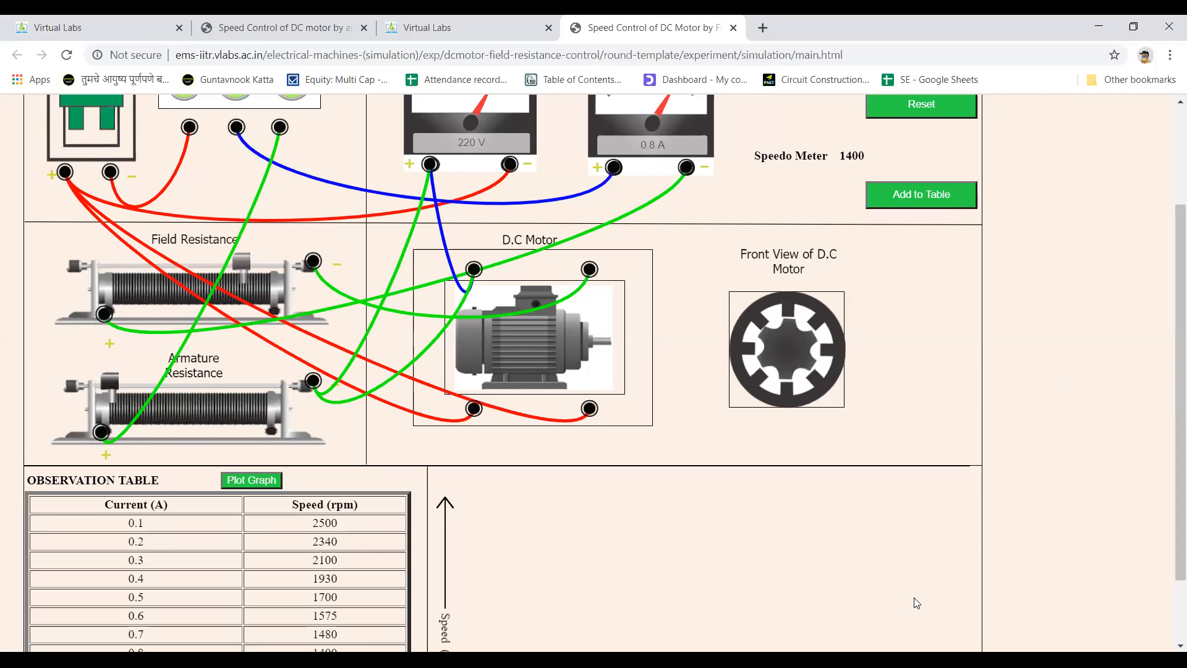
{"action": "scroll", "coordinate": [1170, 615], "scroll_direction": "down", "scroll_amount": 2}
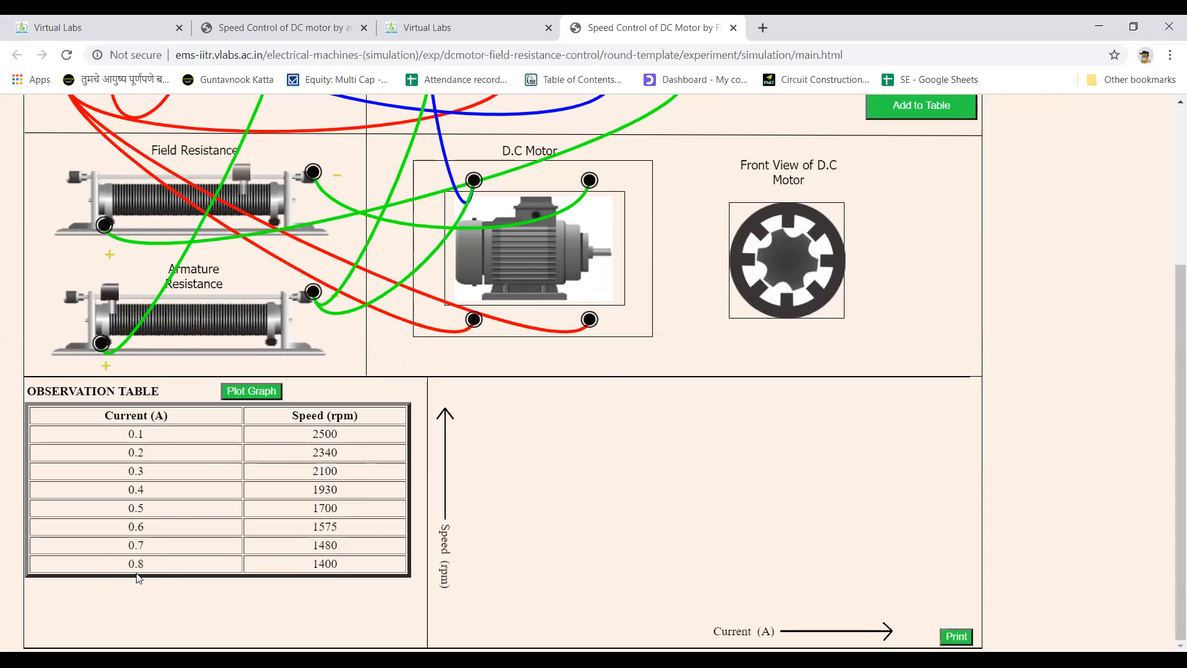
{"action": "left_click", "coordinate": [247, 396]}
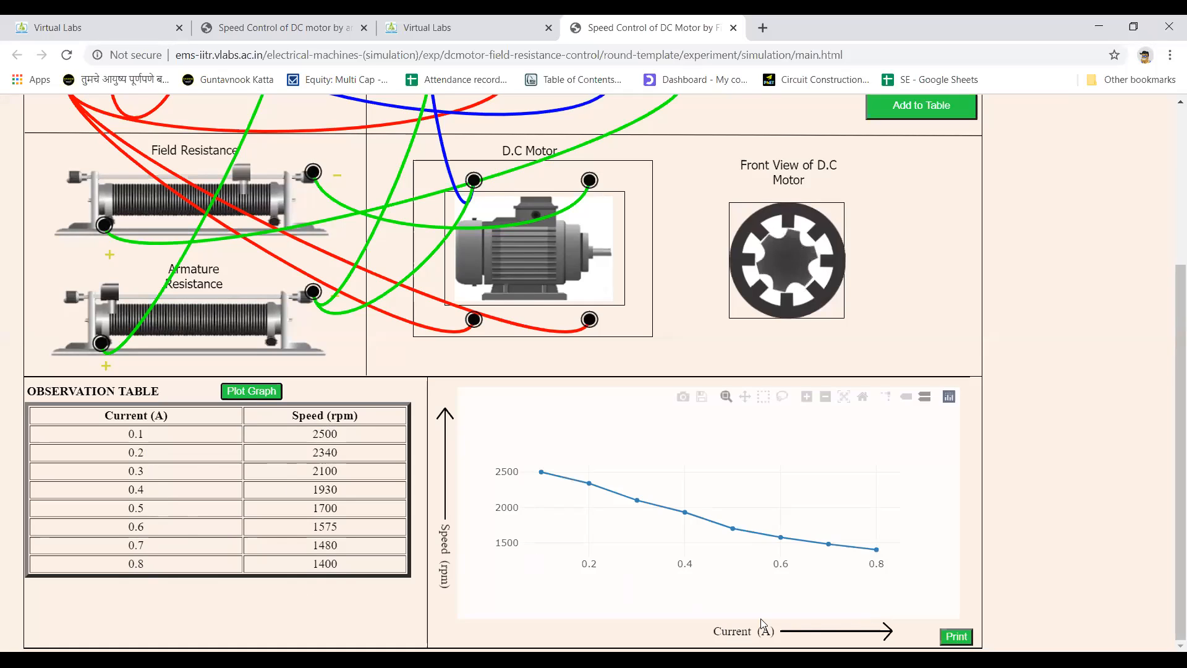
{"action": "mouse_move", "coordinate": [525, 488]}
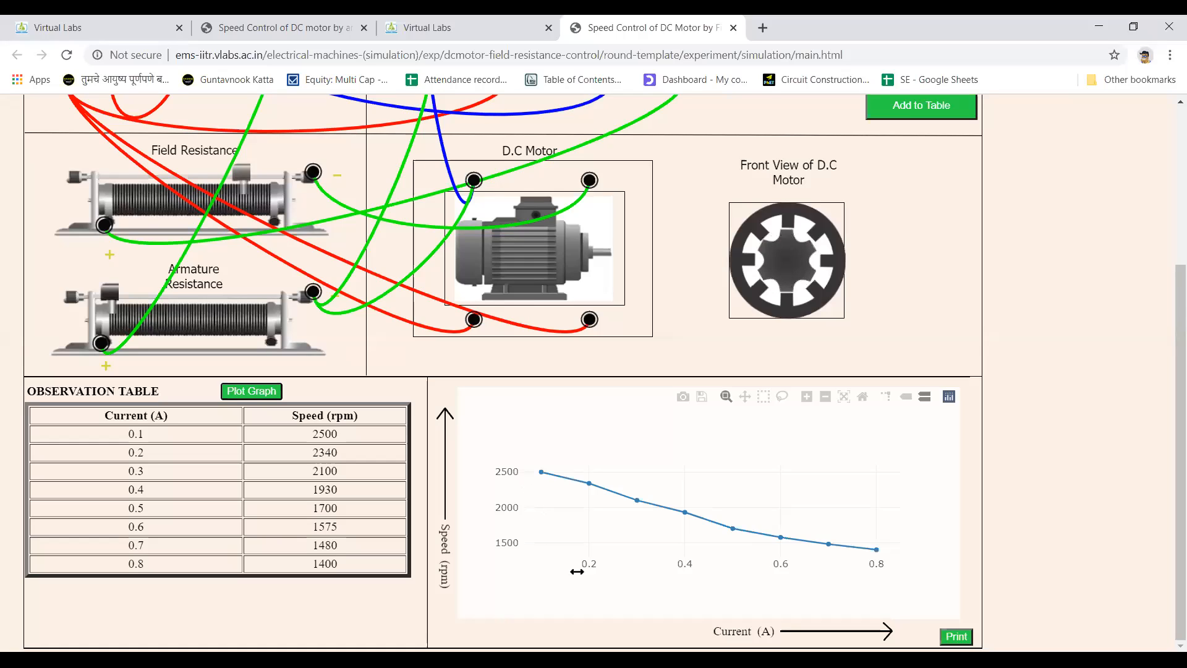
{"action": "mouse_move", "coordinate": [581, 528]}
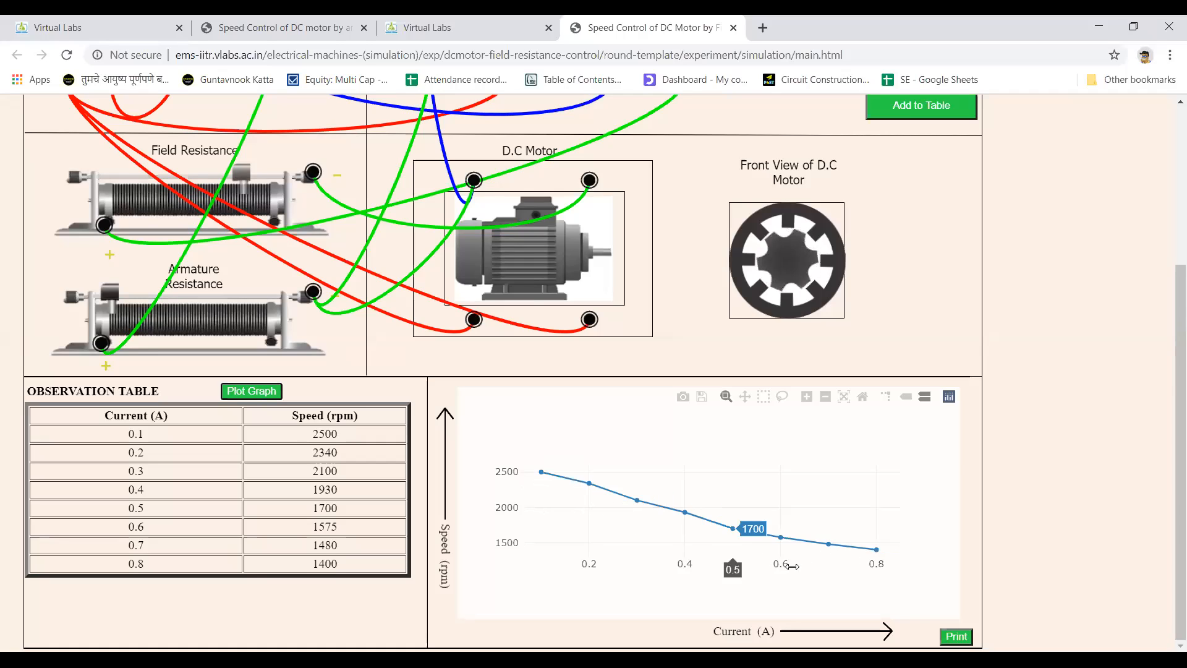
Print the simulation page with its observation table and graph, saving all pages to Google Drive.
{"action": "left_click", "coordinate": [958, 639]}
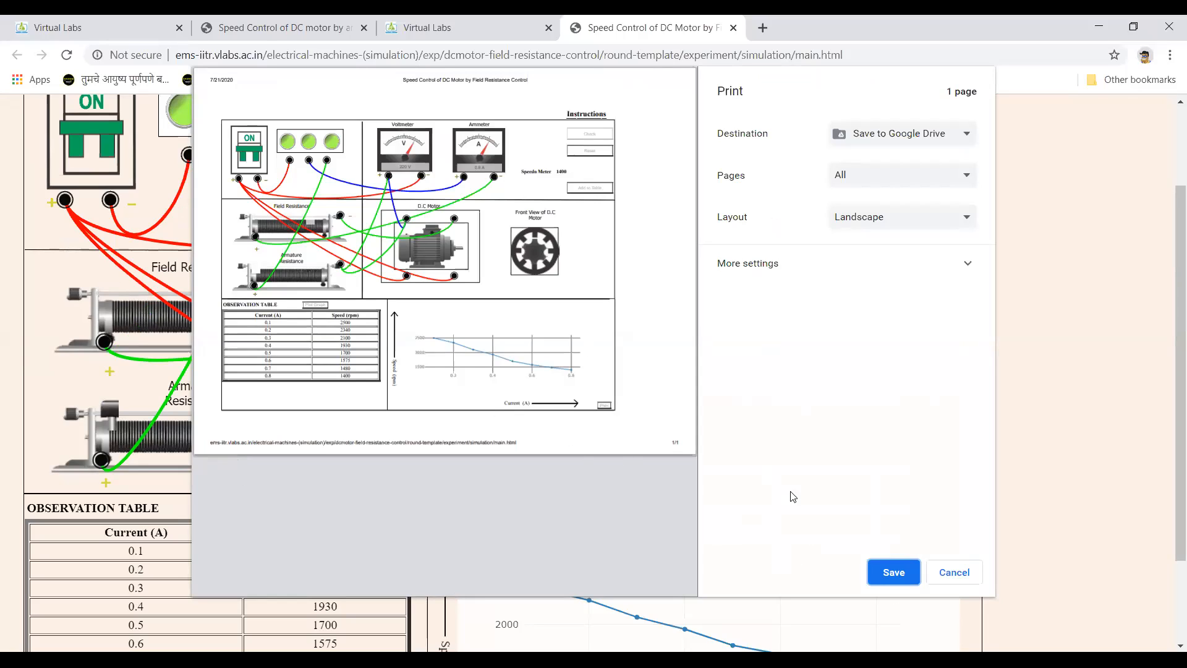
{"action": "left_click", "coordinate": [894, 573]}
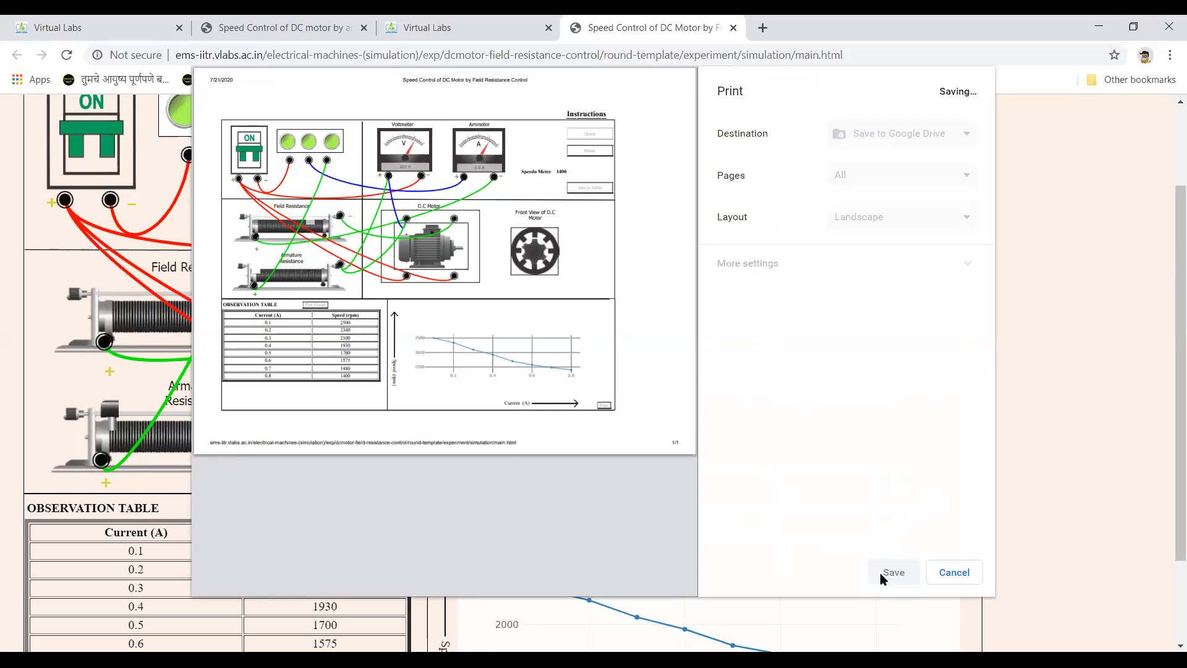